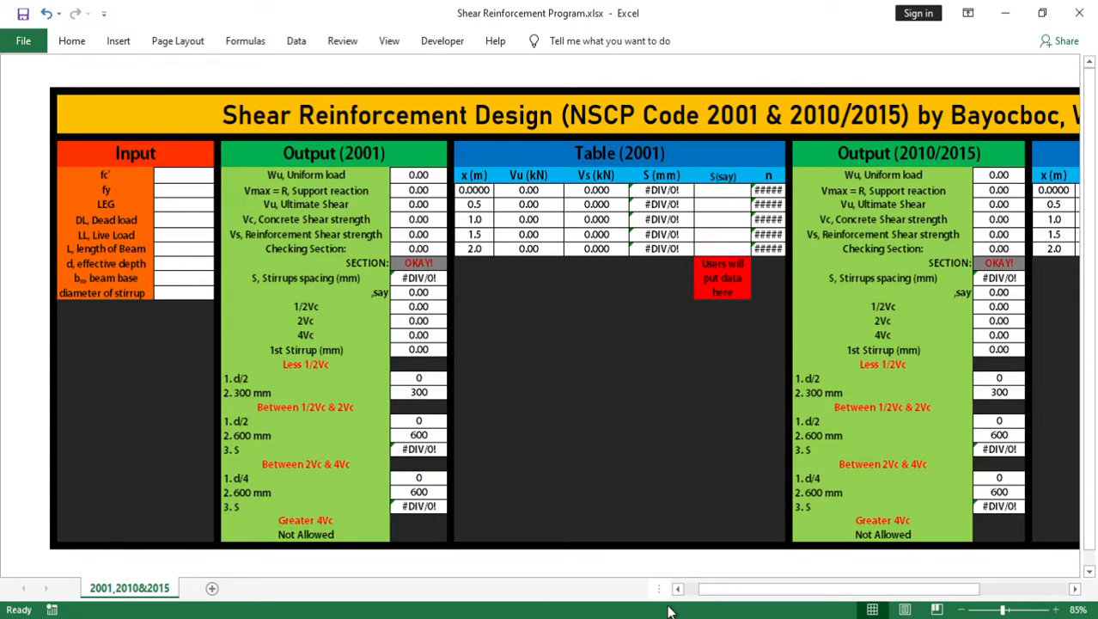
# Examine the input, output and table sections of the shear reinforcement sheet for the 2001 and 2010/2015 codes.
pyautogui.moveTo(767, 591)
pyautogui.mouseDown()
pyautogui.moveTo(860, 595)
pyautogui.moveTo(783, 593)
pyautogui.mouseUp()
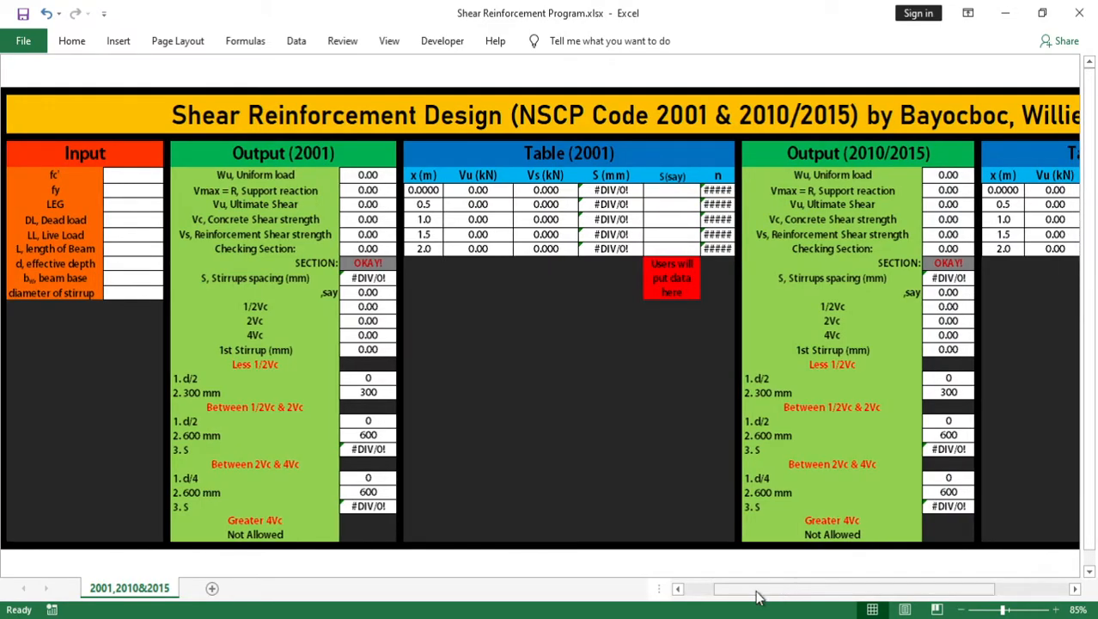
pyautogui.moveTo(749, 593); pyautogui.dragTo(743, 597)
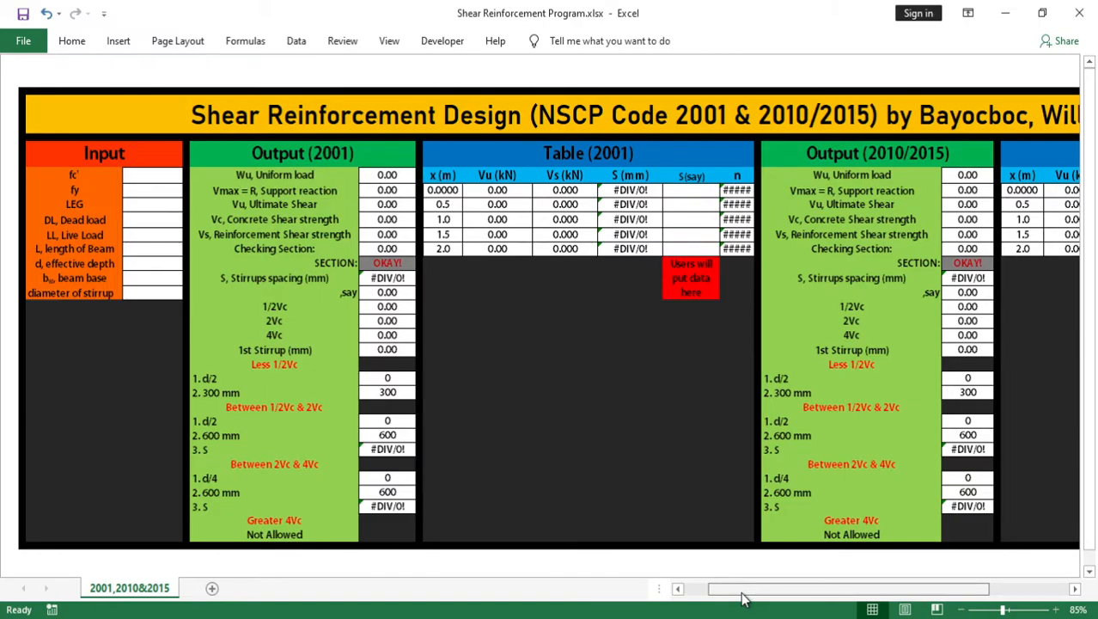
pyautogui.moveTo(743, 599); pyautogui.dragTo(745, 599)
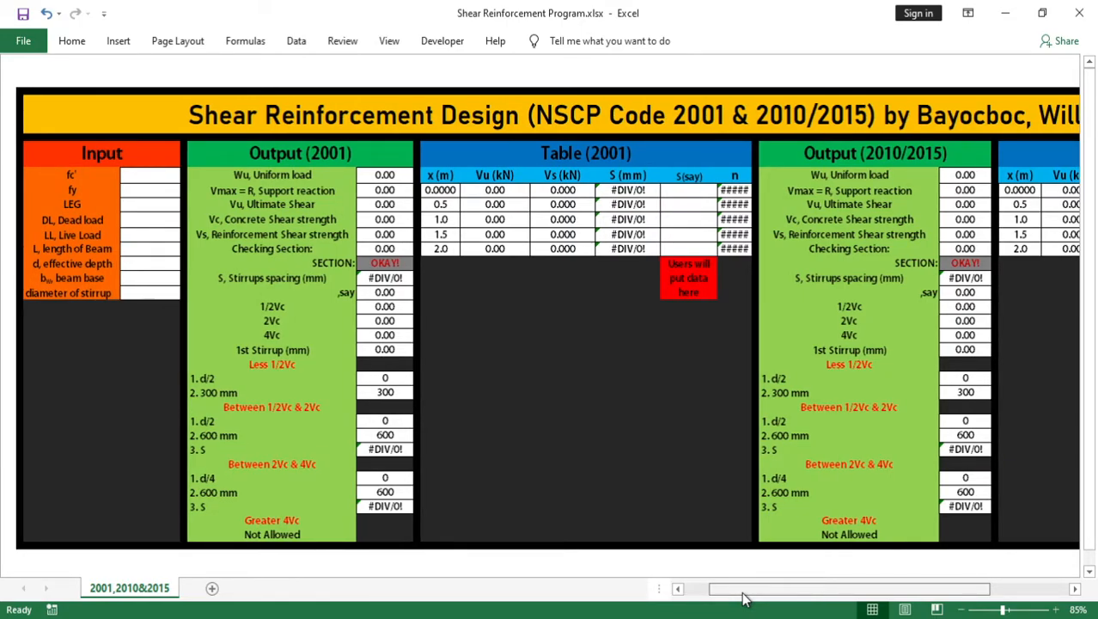
pyautogui.moveTo(744, 599)
pyautogui.mouseDown()
pyautogui.moveTo(780, 598)
pyautogui.moveTo(727, 599)
pyautogui.mouseUp()
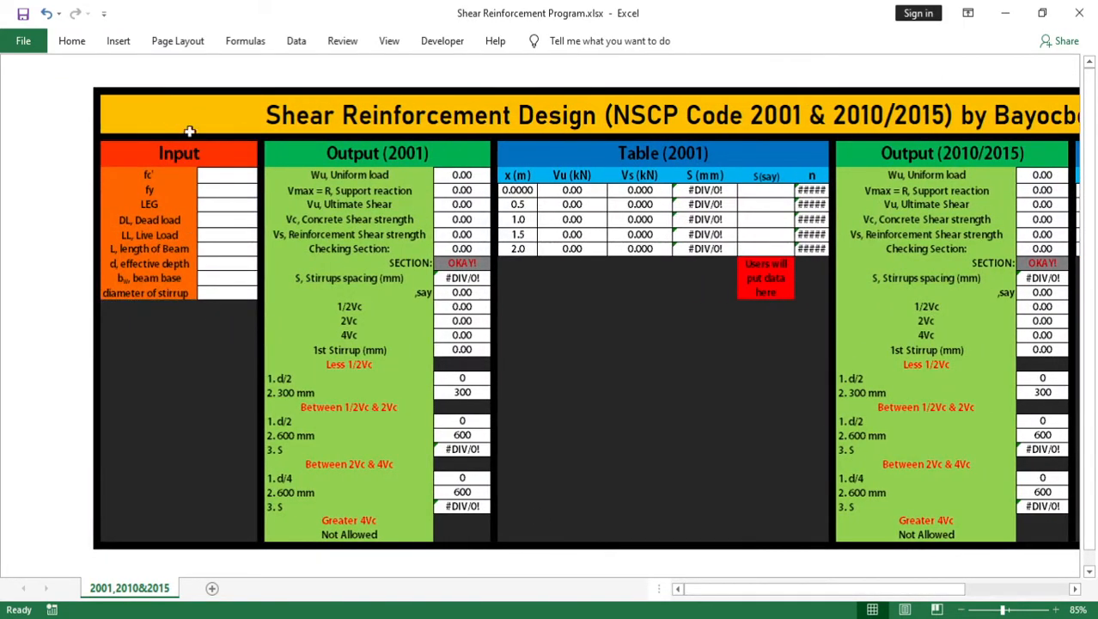
pyautogui.click(221, 191)
pyautogui.scroll(-2, 477, 274)
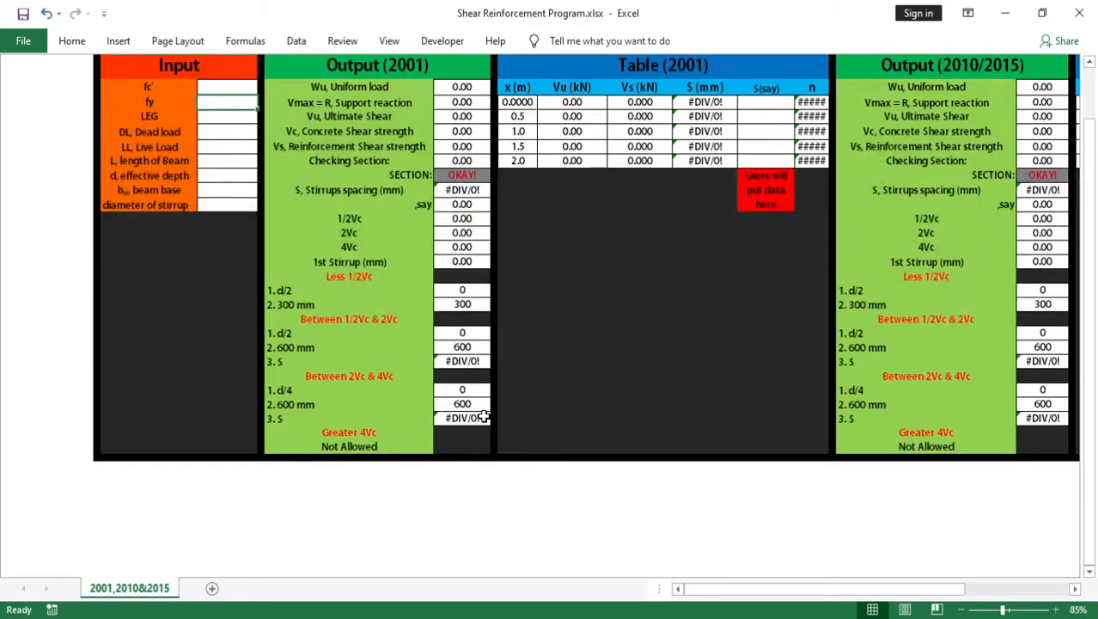
pyautogui.scroll(2, 484, 416)
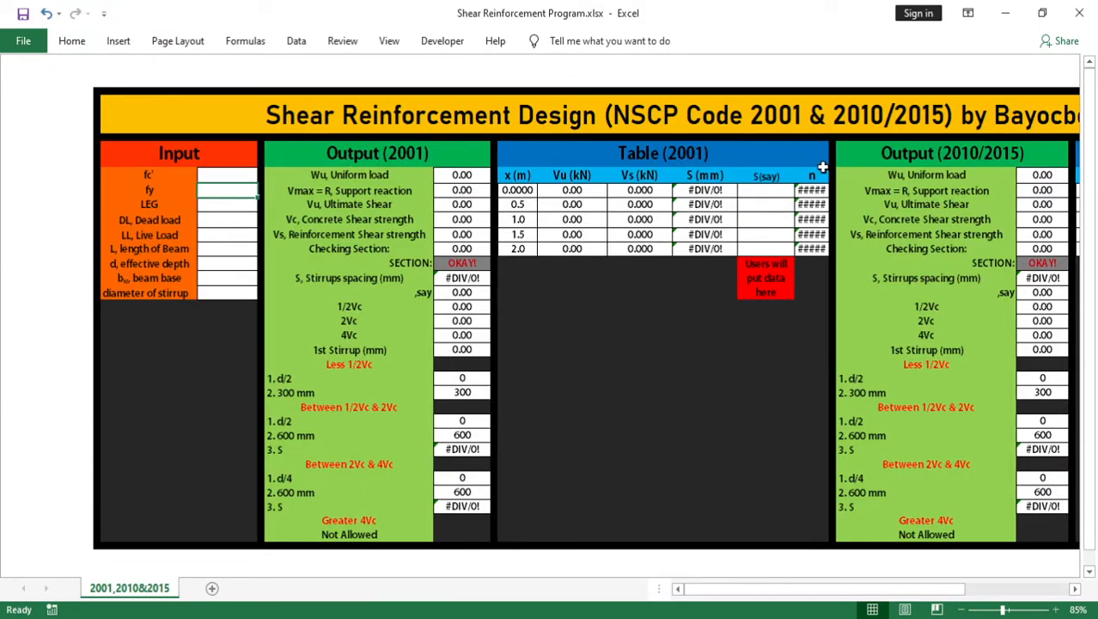
pyautogui.moveTo(748, 592); pyautogui.dragTo(875, 595)
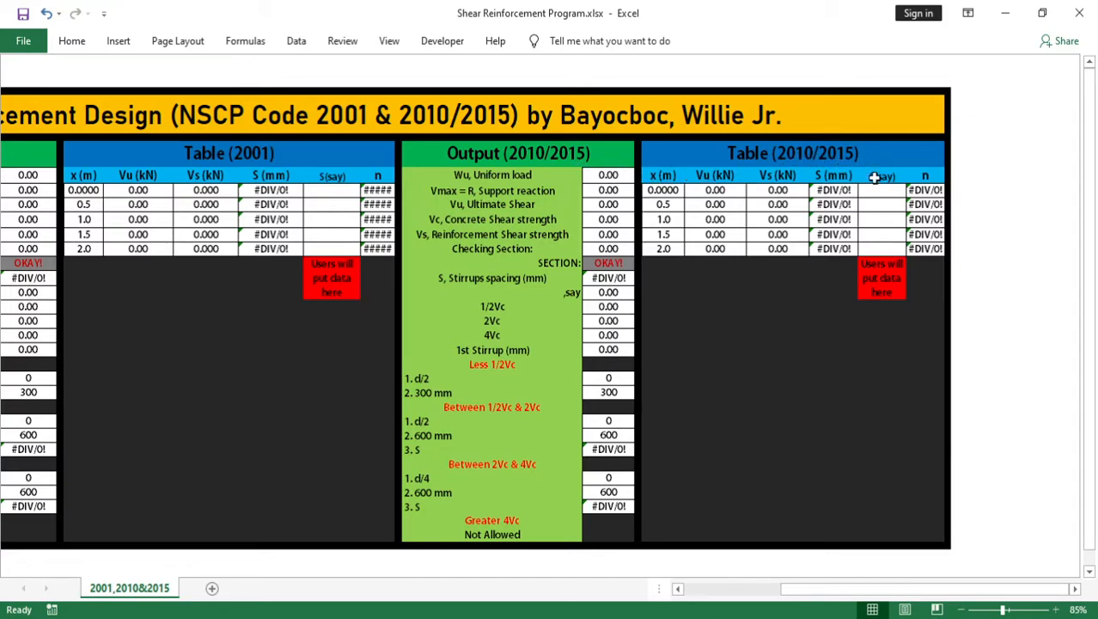
pyautogui.moveTo(846, 592); pyautogui.dragTo(765, 595)
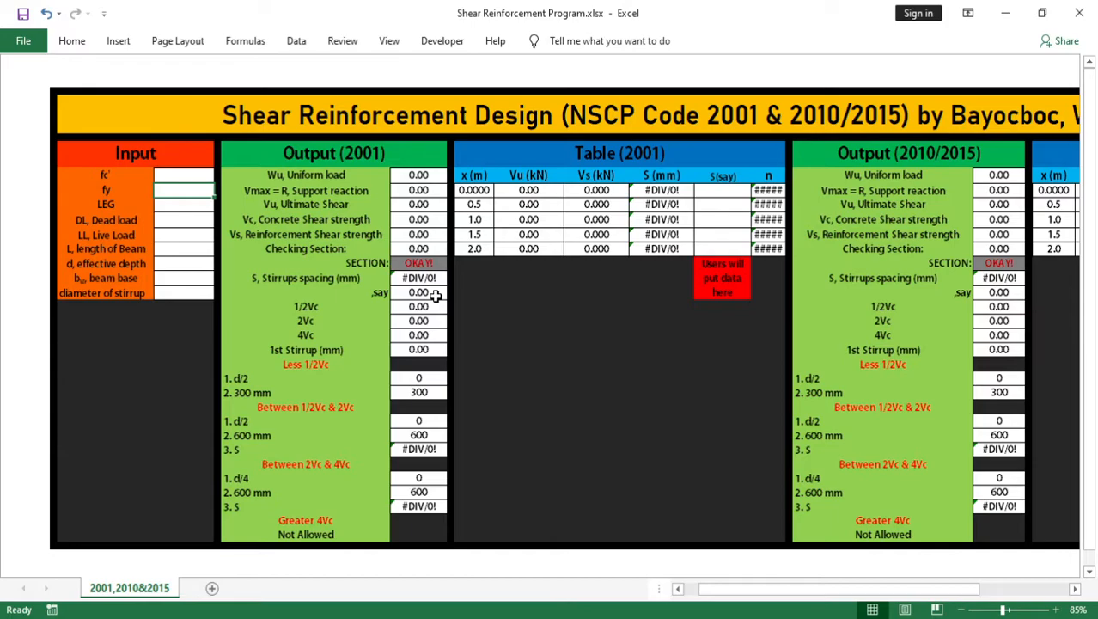
# Fill the cell beside the 2001 stirrup spacing "say" value with red and enter "Input" in it.
pyautogui.click(469, 293)
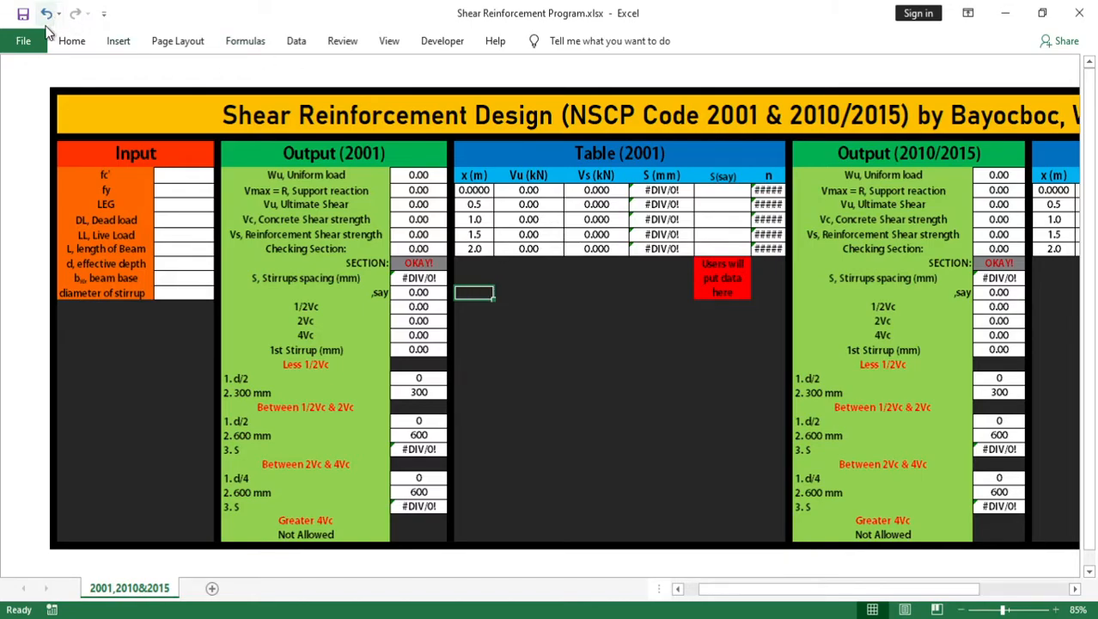
pyautogui.click(251, 98)
pyautogui.click(480, 290)
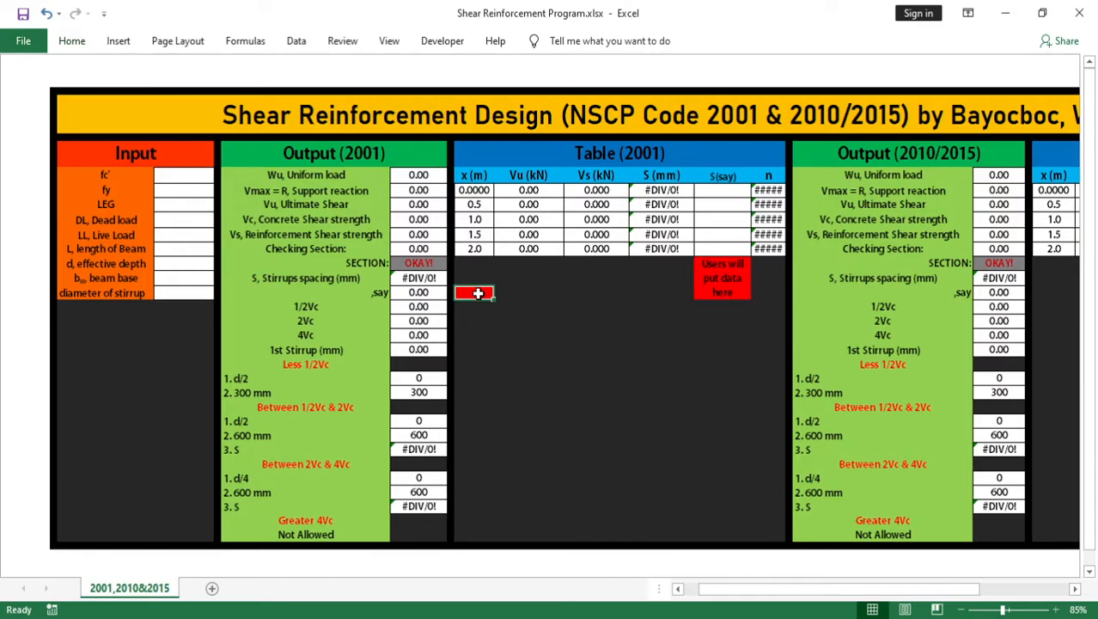
pyautogui.write('In')
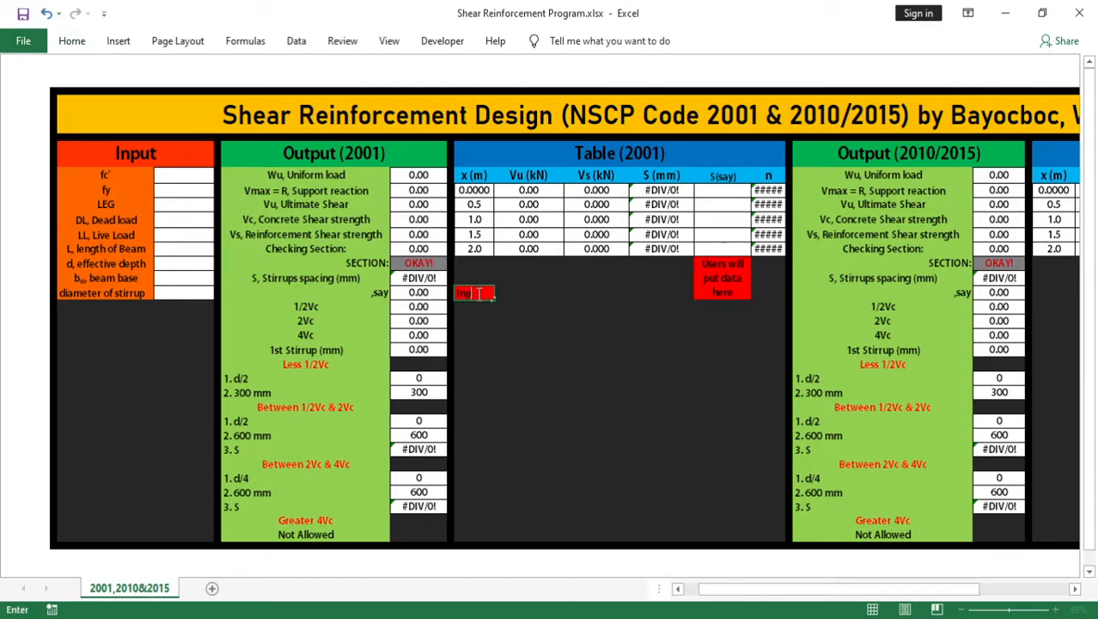
pyautogui.write('put')
# Fill the cell beside the 2010/2015 stirrup spacing "say" value with red and label it "Input".
pyautogui.click(1041, 298)
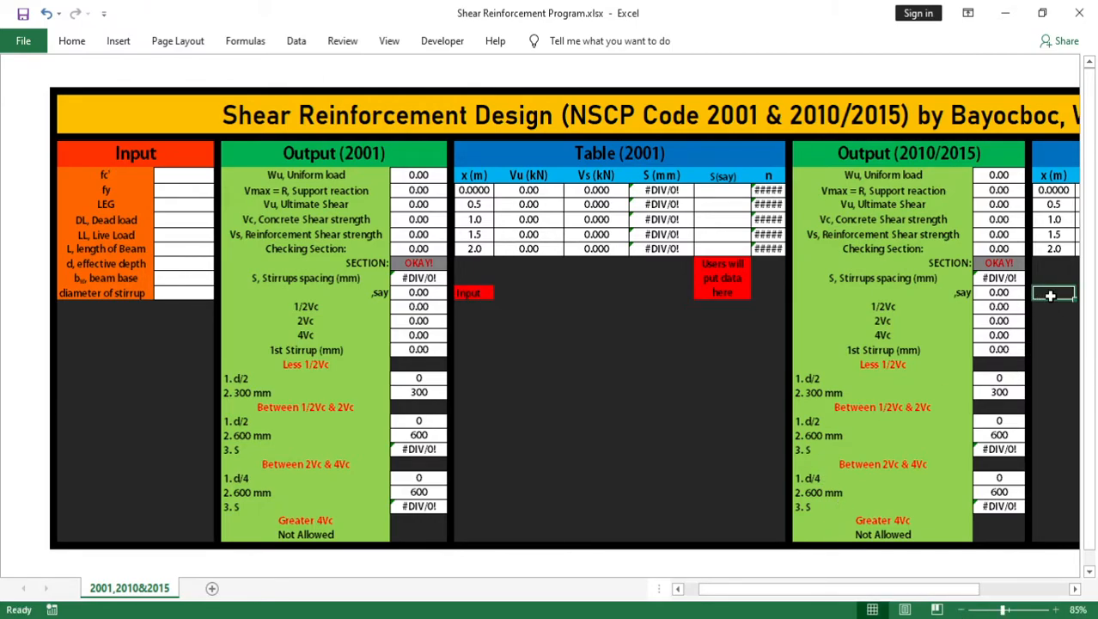
pyautogui.click(63, 41)
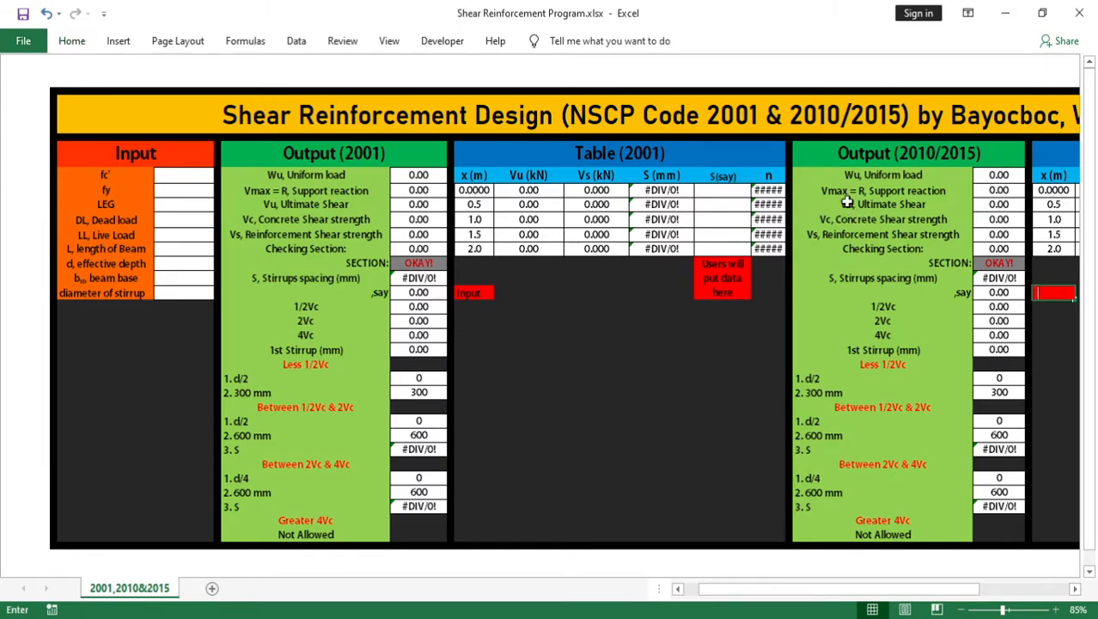
pyautogui.write('Input')
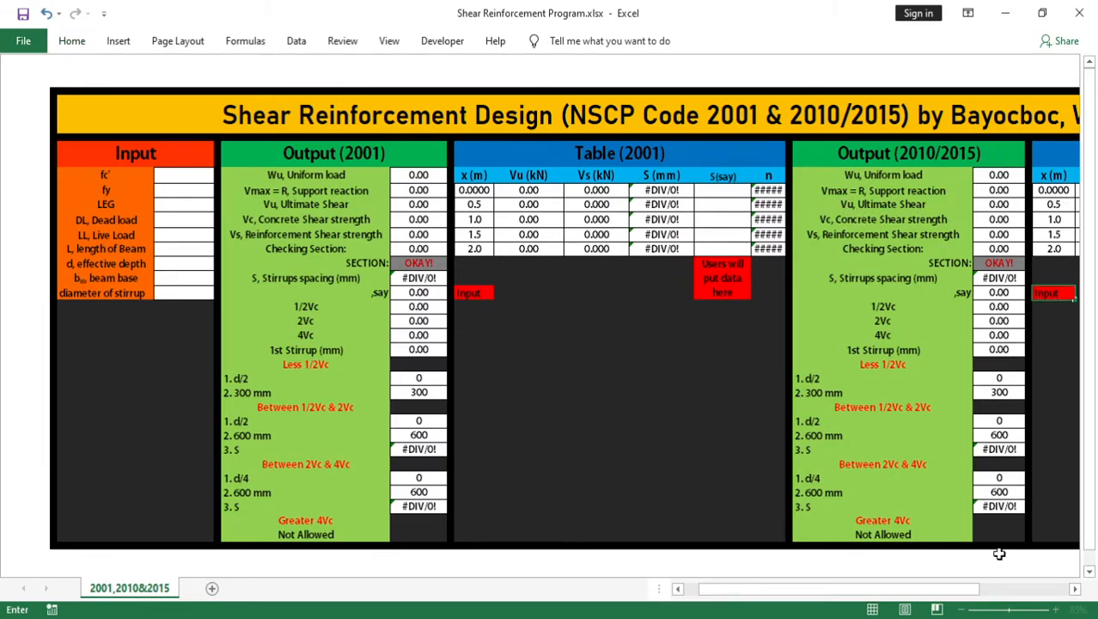
pyautogui.moveTo(871, 591)
pyautogui.mouseDown()
pyautogui.moveTo(957, 591)
pyautogui.moveTo(888, 592)
pyautogui.mouseUp()
pyautogui.click(758, 319)
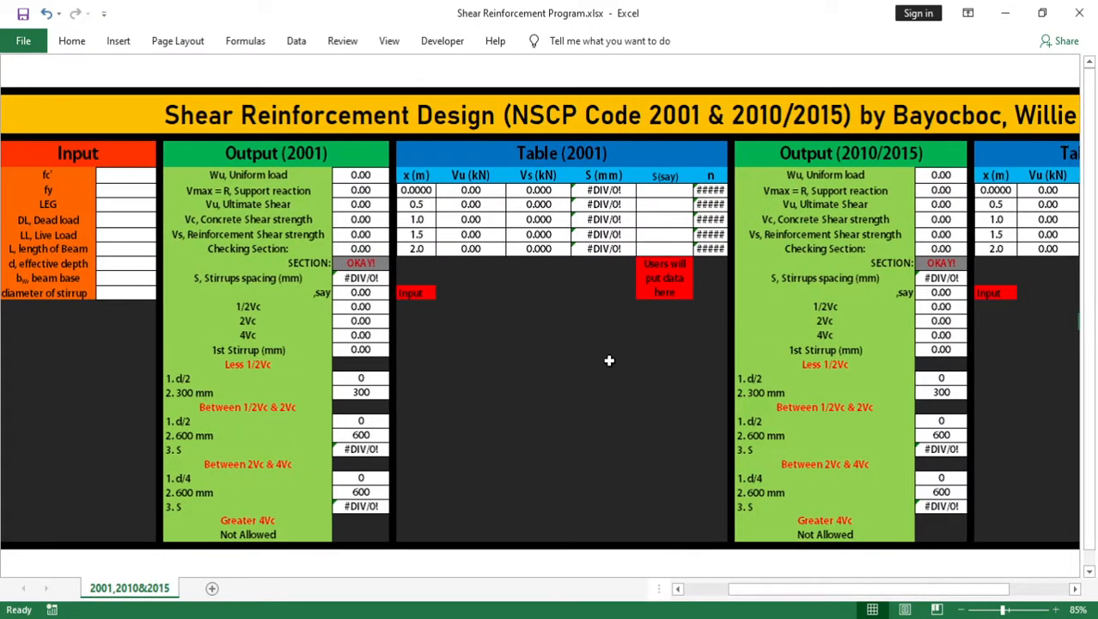
# Copy the red "Users will put data here" note from the 2001 table to the cells below the Input value column.
pyautogui.click(652, 275)
pyautogui.hotkey('ctrl', 'c')
pyautogui.moveTo(125, 307); pyautogui.dragTo(127, 332)
pyautogui.press('Return')
pyautogui.click(126, 393)
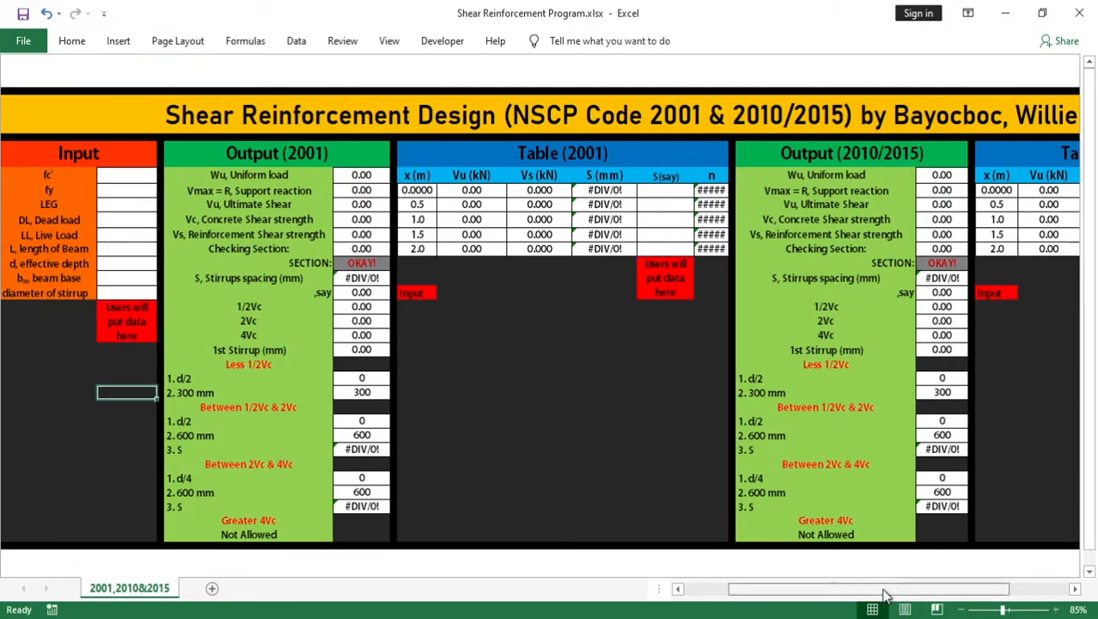
pyautogui.moveTo(890, 589); pyautogui.dragTo(845, 589)
# Enter the material and stirrup inputs: fc' 28, fy 276 and LEG 2.
pyautogui.click(227, 175)
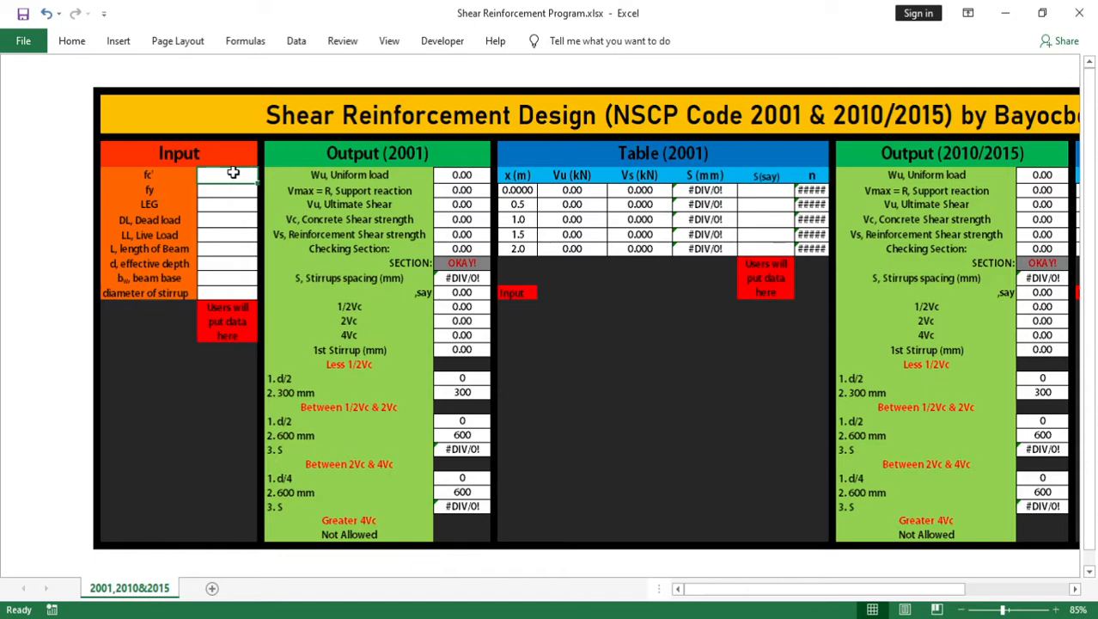
pyautogui.write('28')
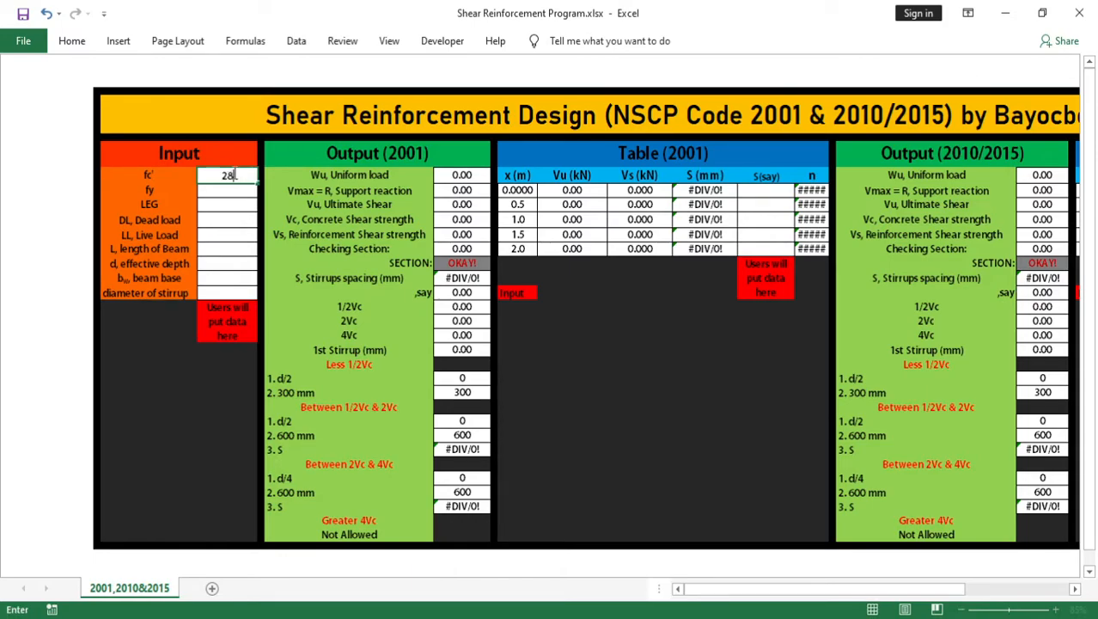
pyautogui.press('Return')
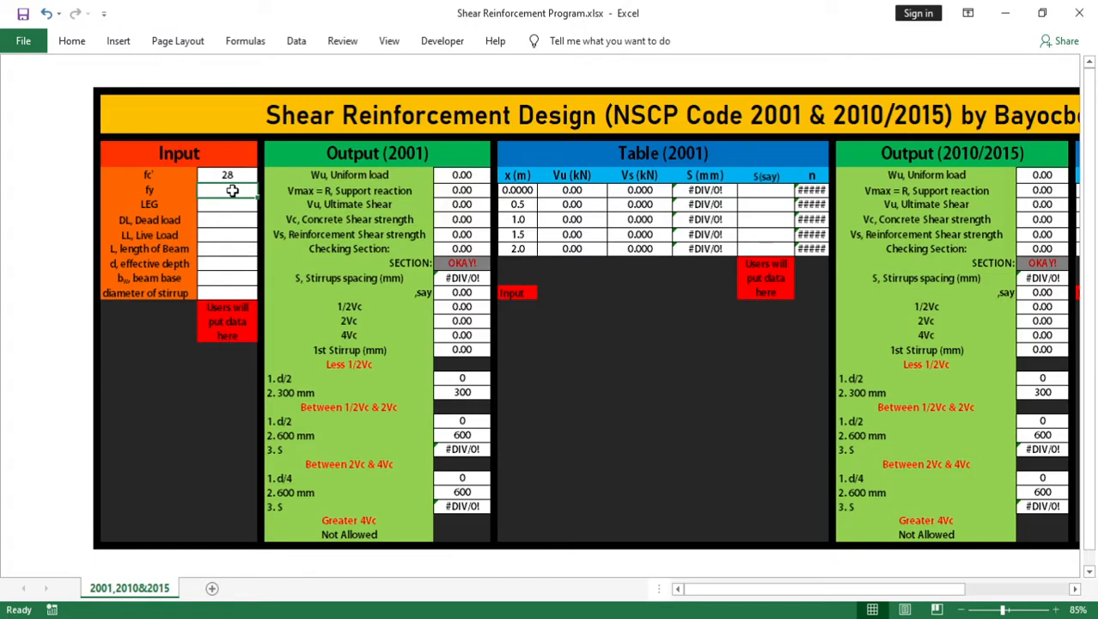
pyautogui.write('276')
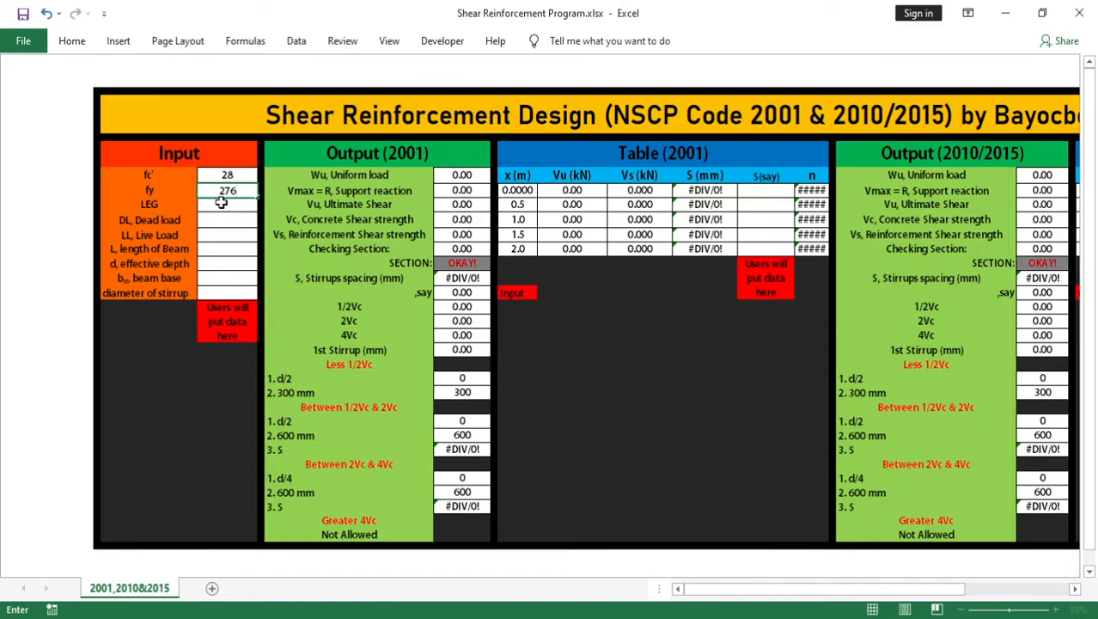
pyautogui.click(221, 203)
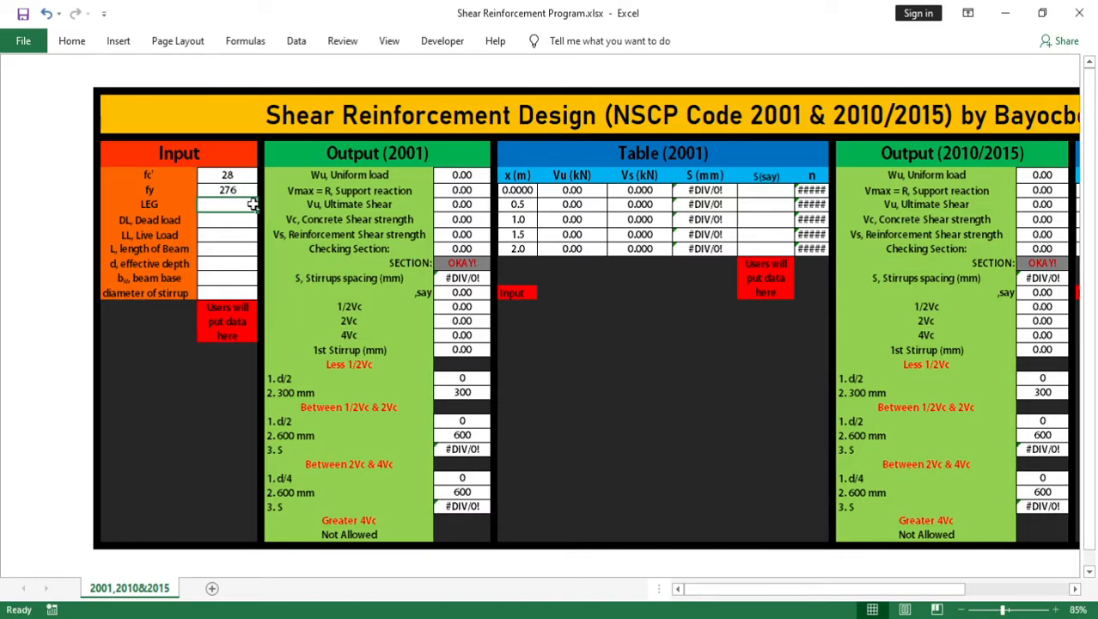
pyautogui.write('2')
# Enter a dead load of 36, a live load of 54 and a beam length of 7.2 in the input section.
pyautogui.click(236, 221)
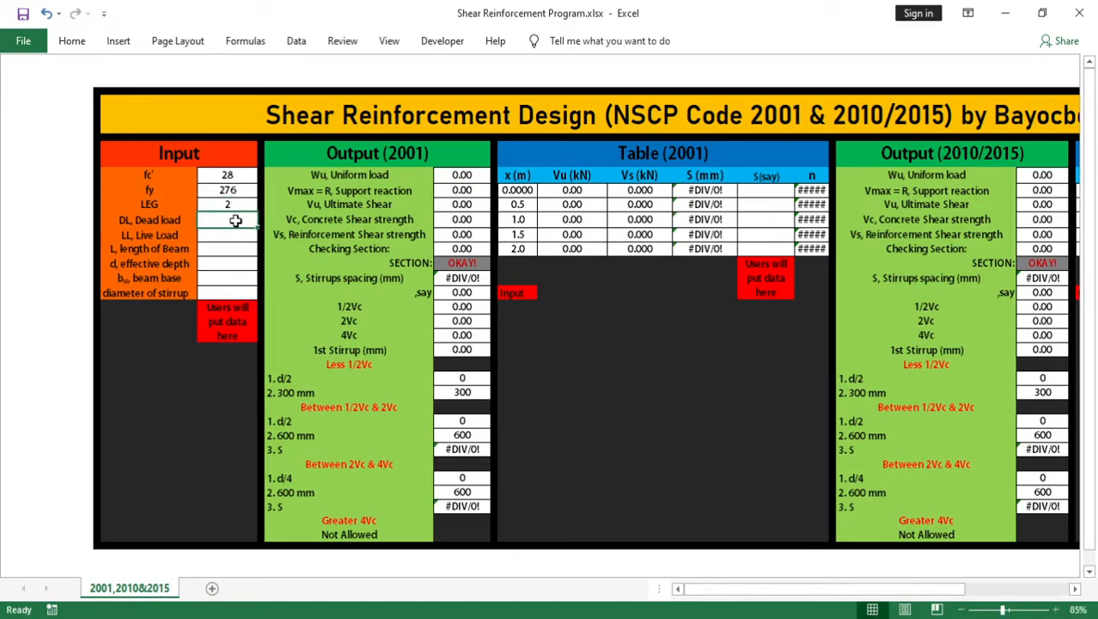
pyautogui.write('36')
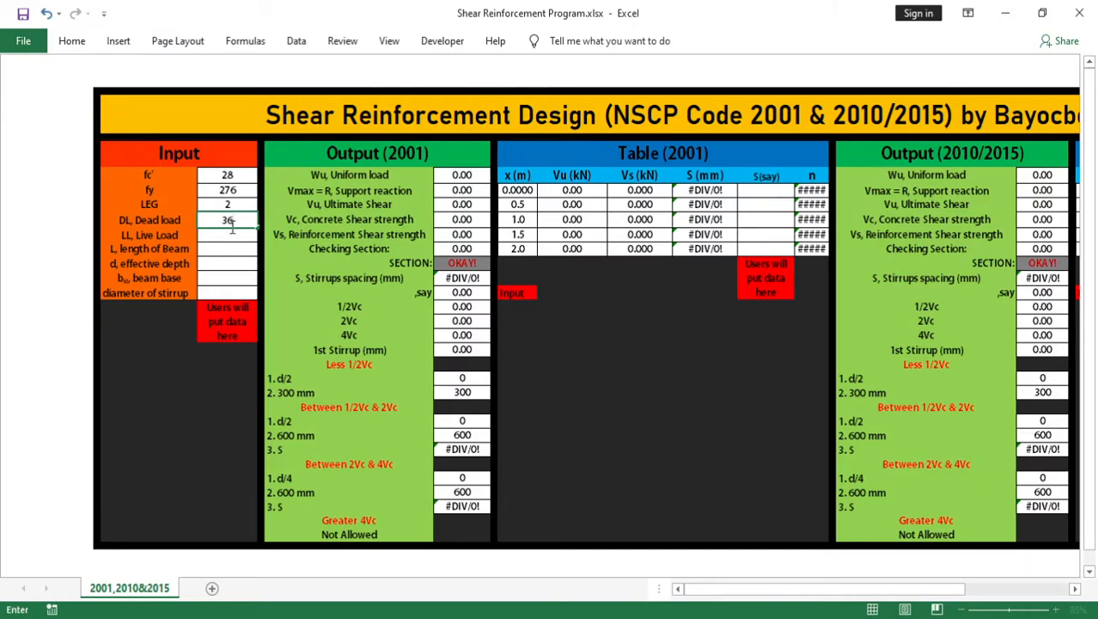
pyautogui.click(228, 233)
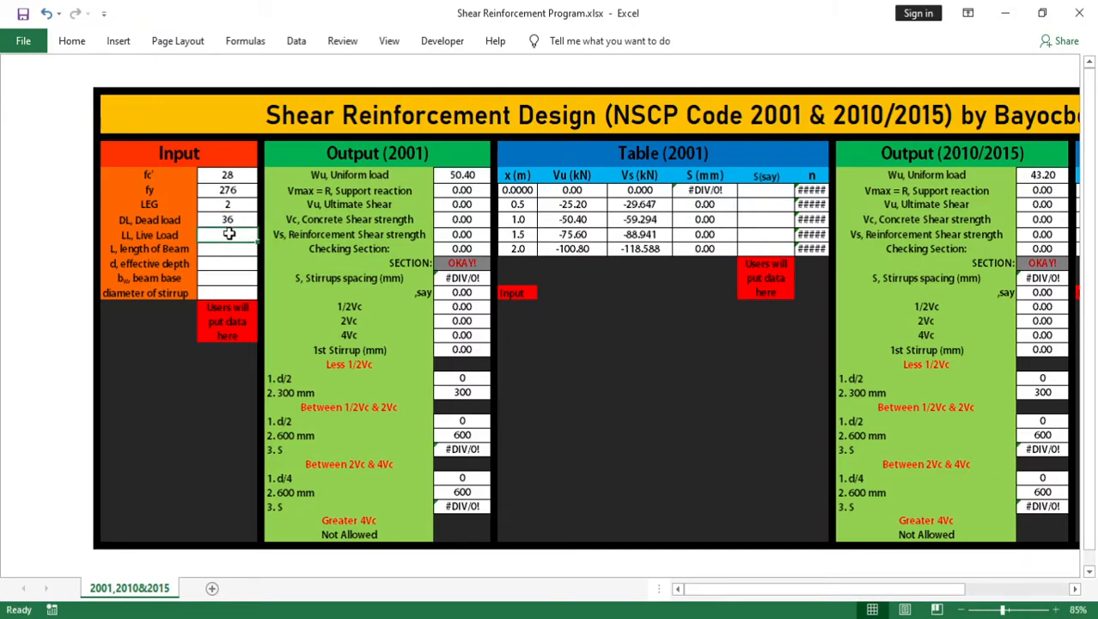
pyautogui.write('54')
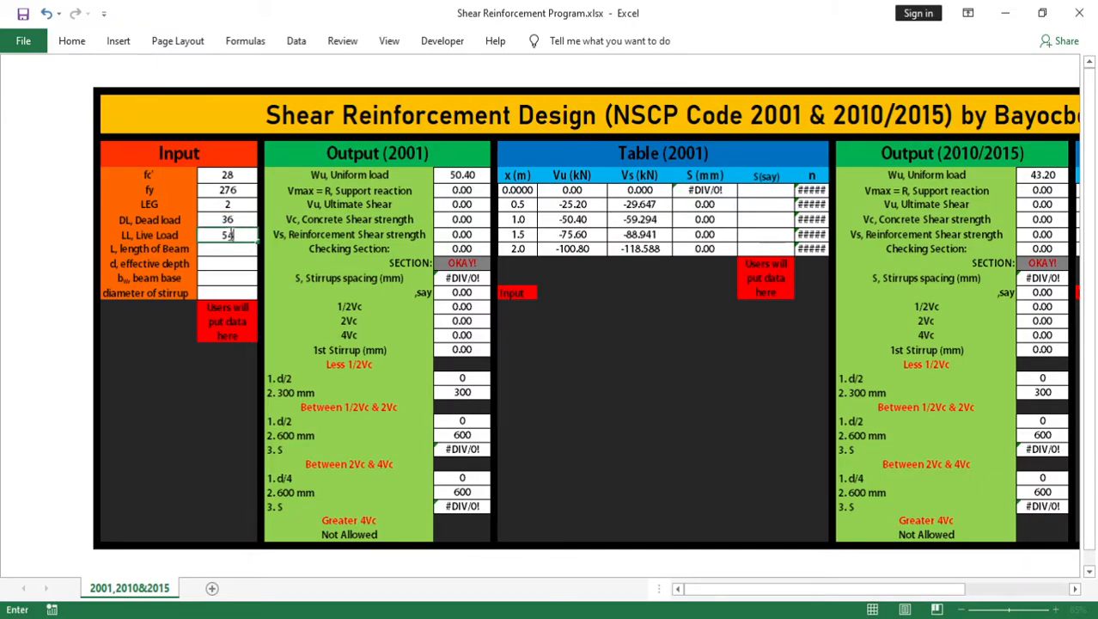
pyautogui.click(223, 249)
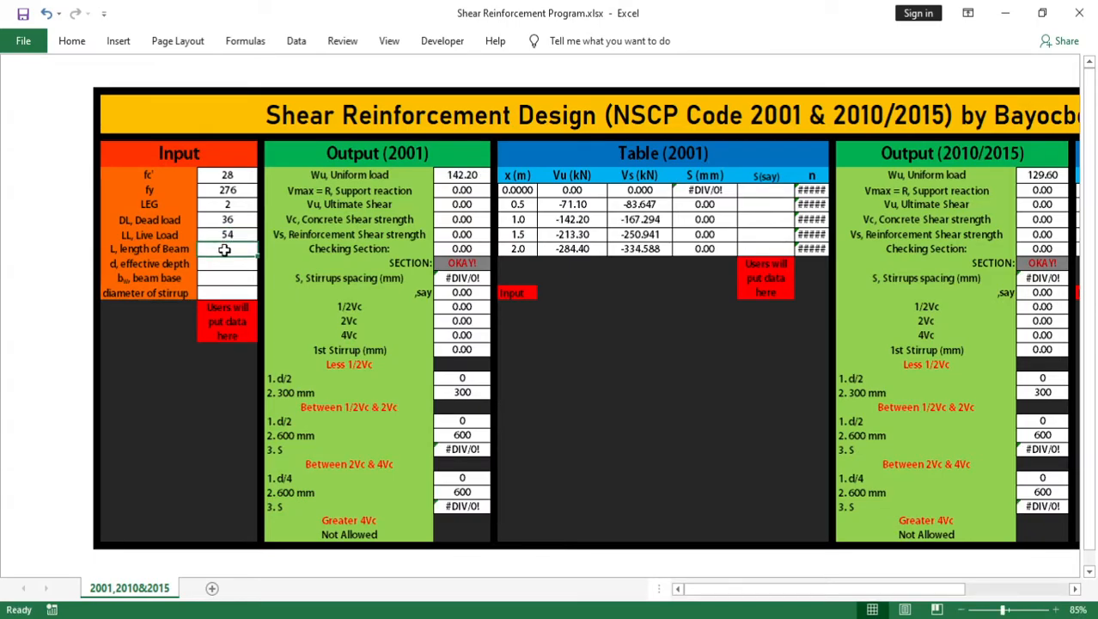
pyautogui.write('7.2')
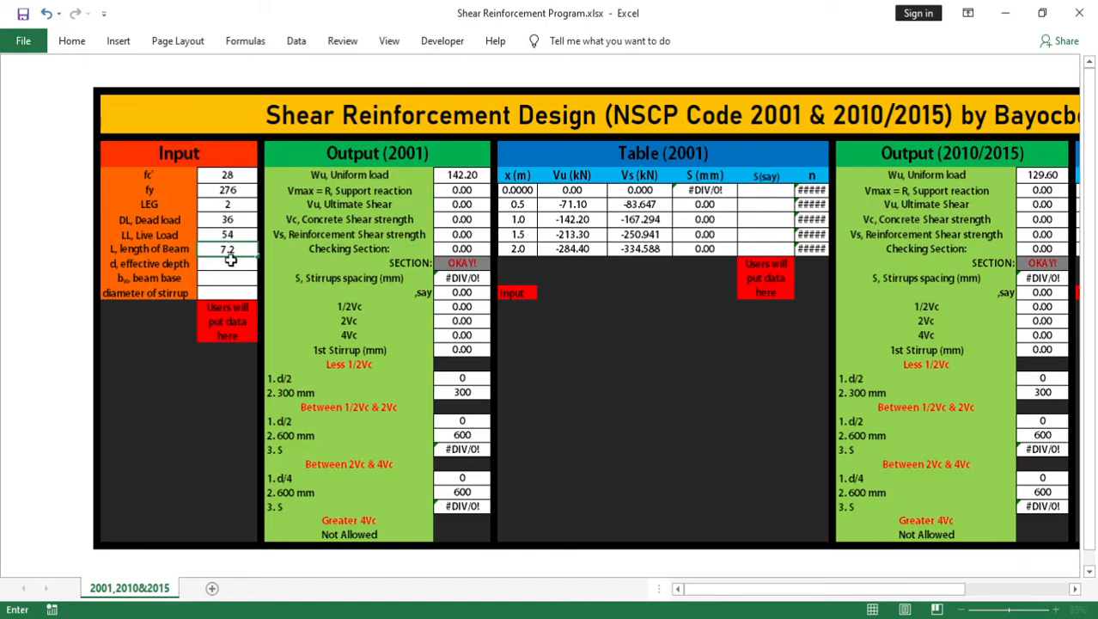
# Enter an effective depth of 562.5, a beam base of 350 and a stirrup diameter of 10 in the input section.
pyautogui.click(230, 264)
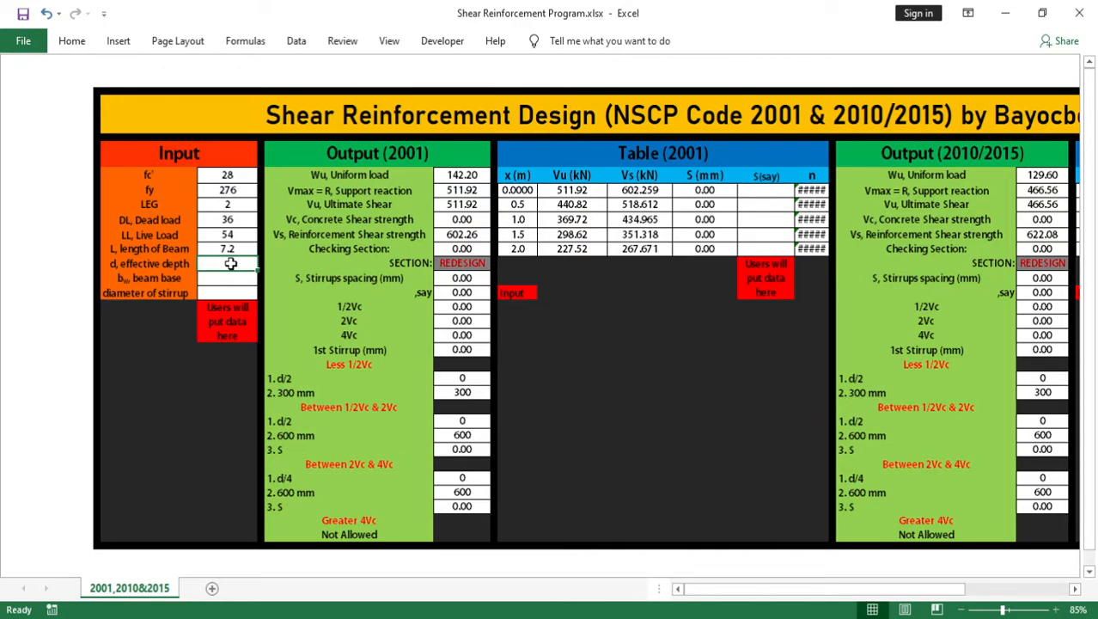
pyautogui.write('66')
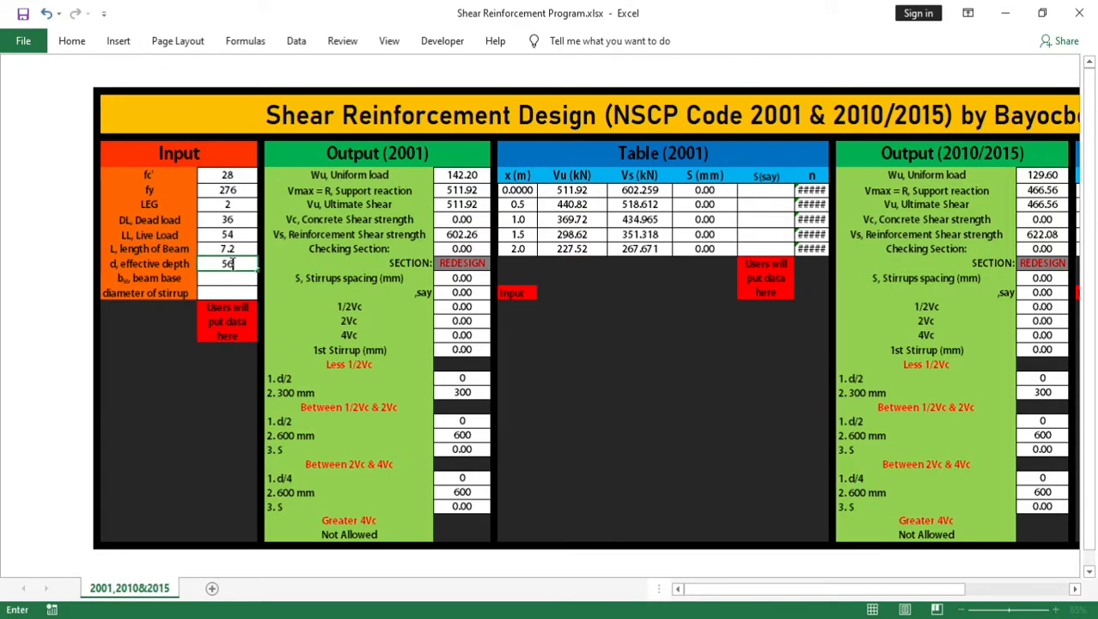
pyautogui.write('0')
pyautogui.write('.5')
pyautogui.press('Return')
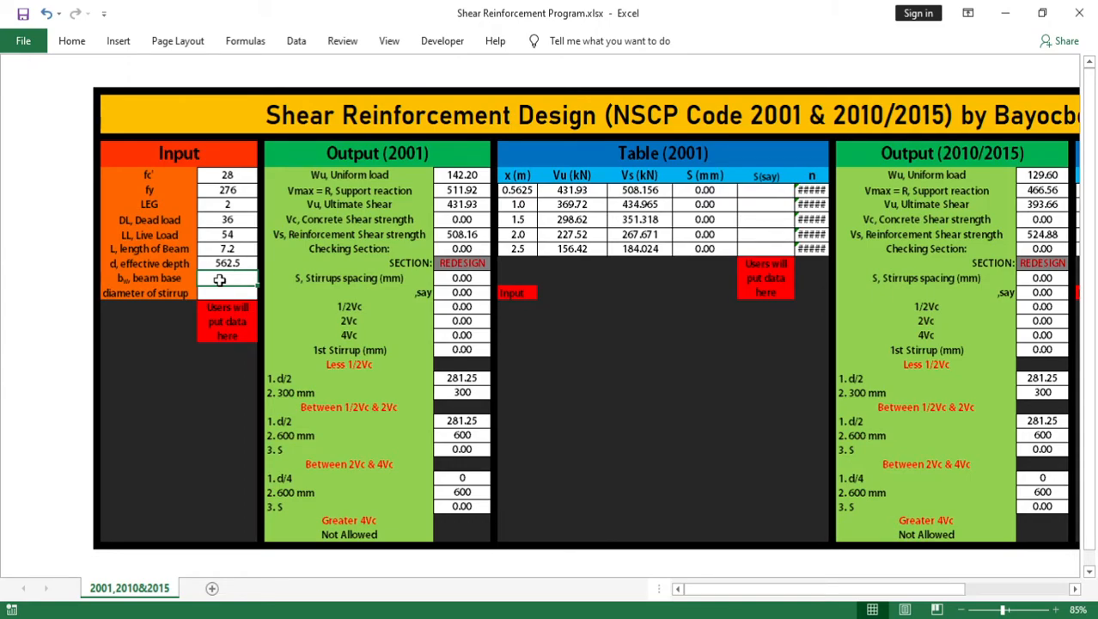
pyautogui.write('350')
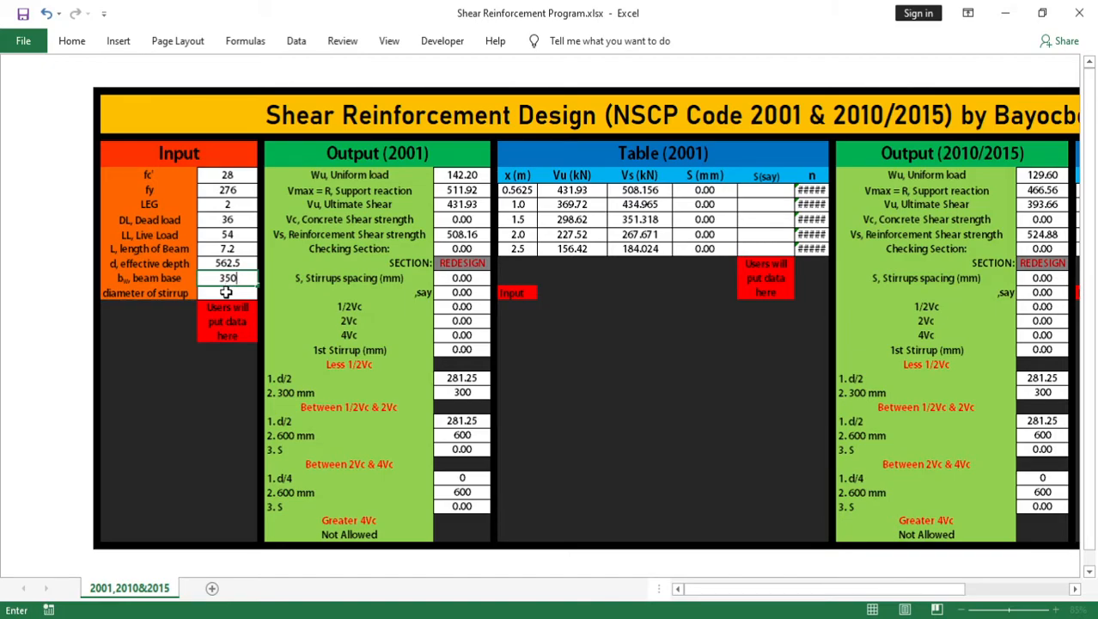
pyautogui.press('Return')
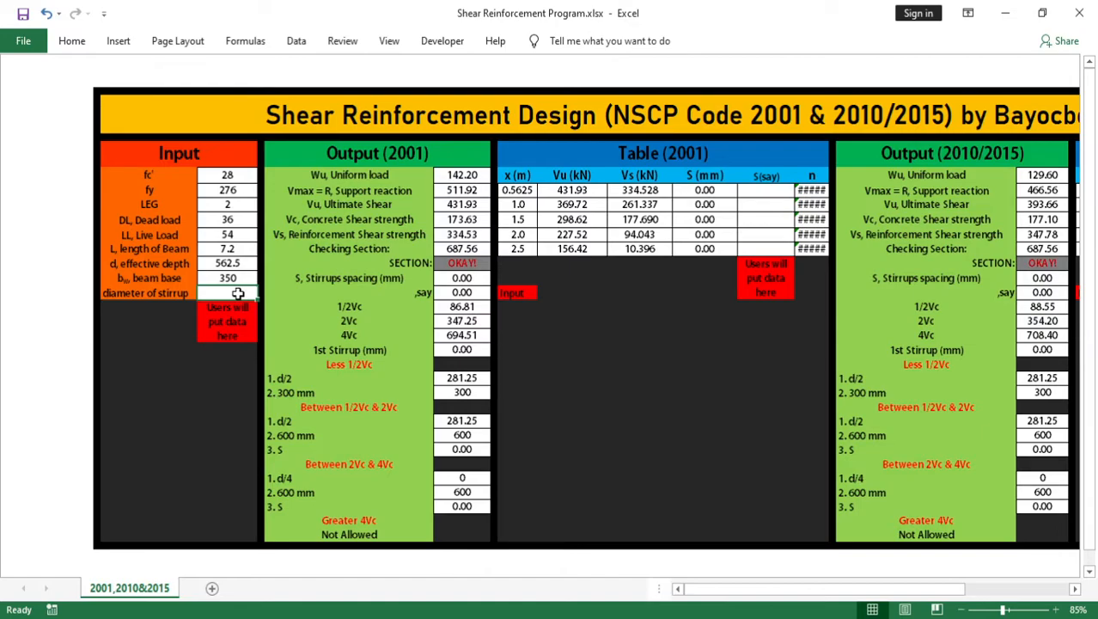
pyautogui.write('10')
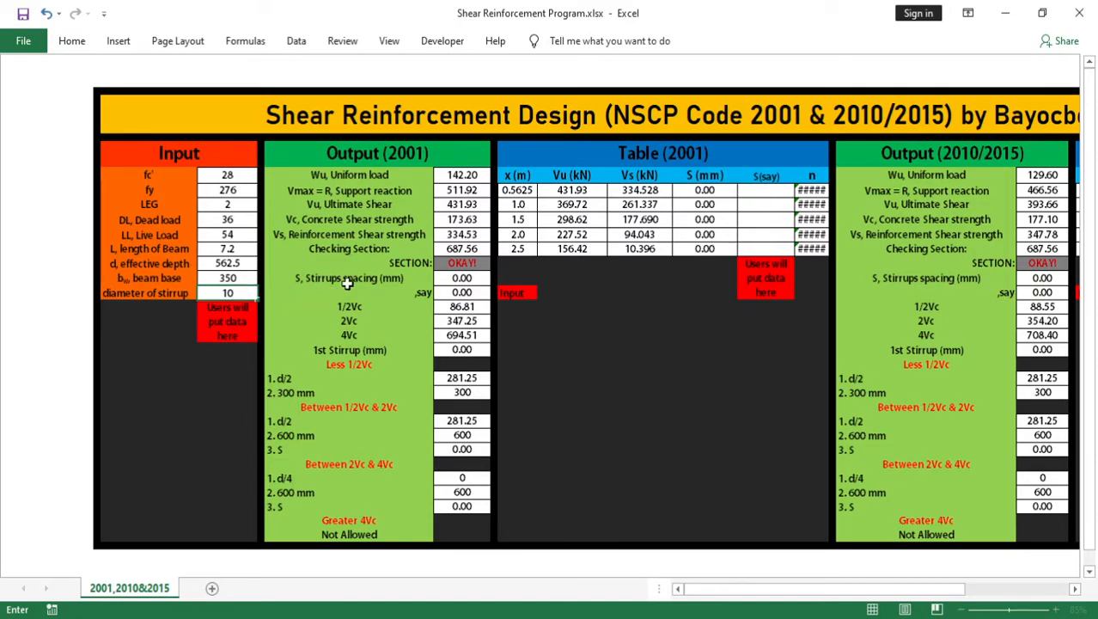
pyautogui.click(237, 175)
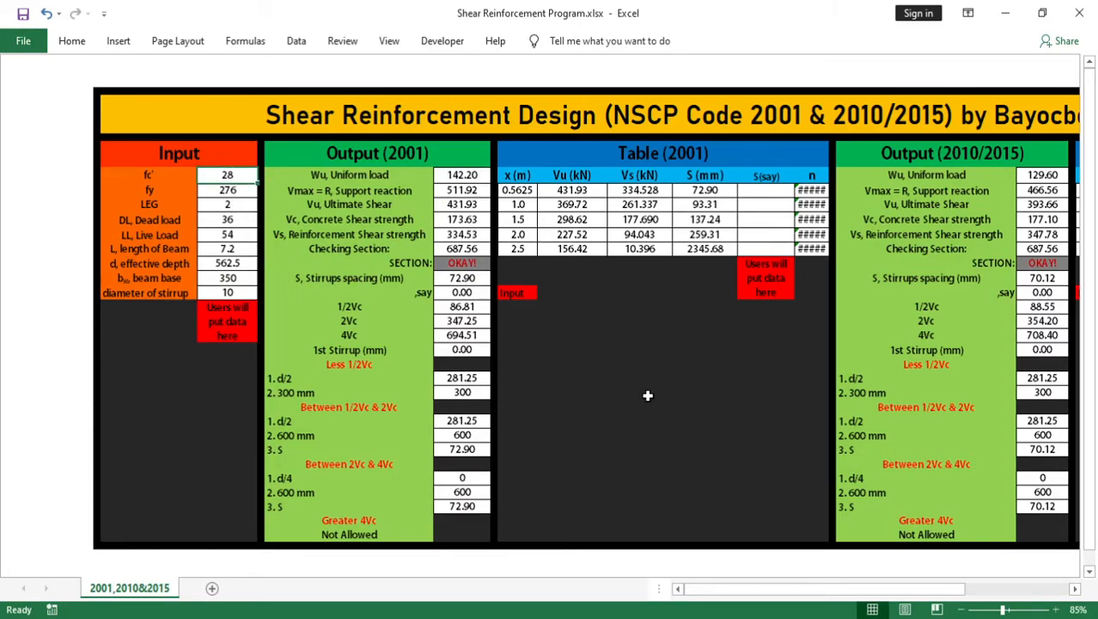
pyautogui.moveTo(760, 593); pyautogui.dragTo(821, 594)
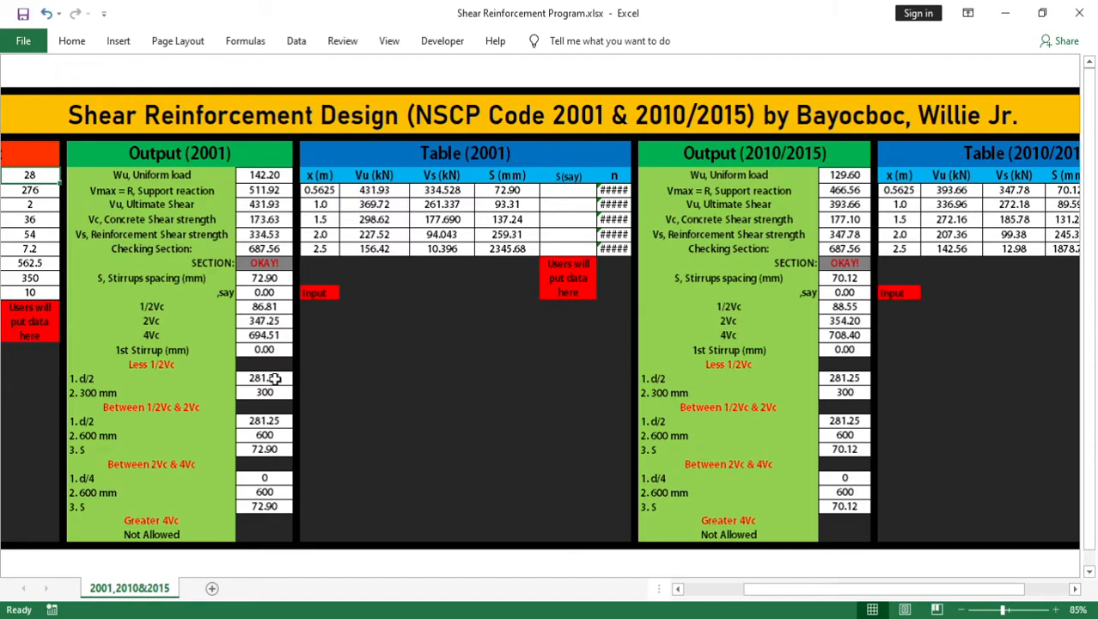
# Set the rounded stirrup spacing in the ",say" cell of Output (2001) to 70.
pyautogui.moveTo(870, 593); pyautogui.dragTo(821, 598)
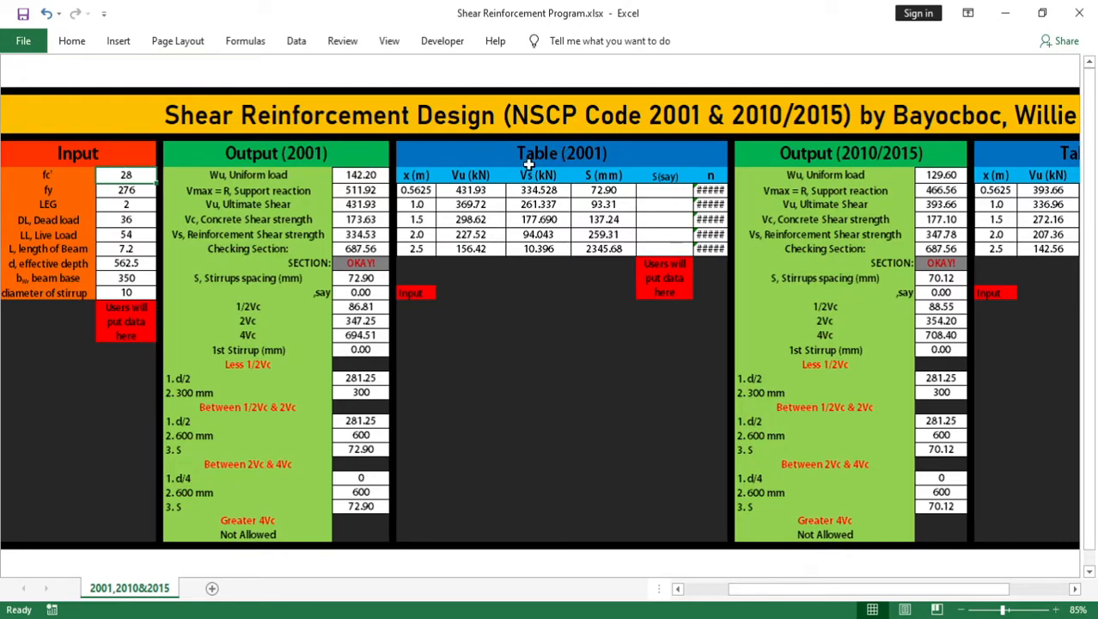
pyautogui.moveTo(790, 593); pyautogui.dragTo(819, 593)
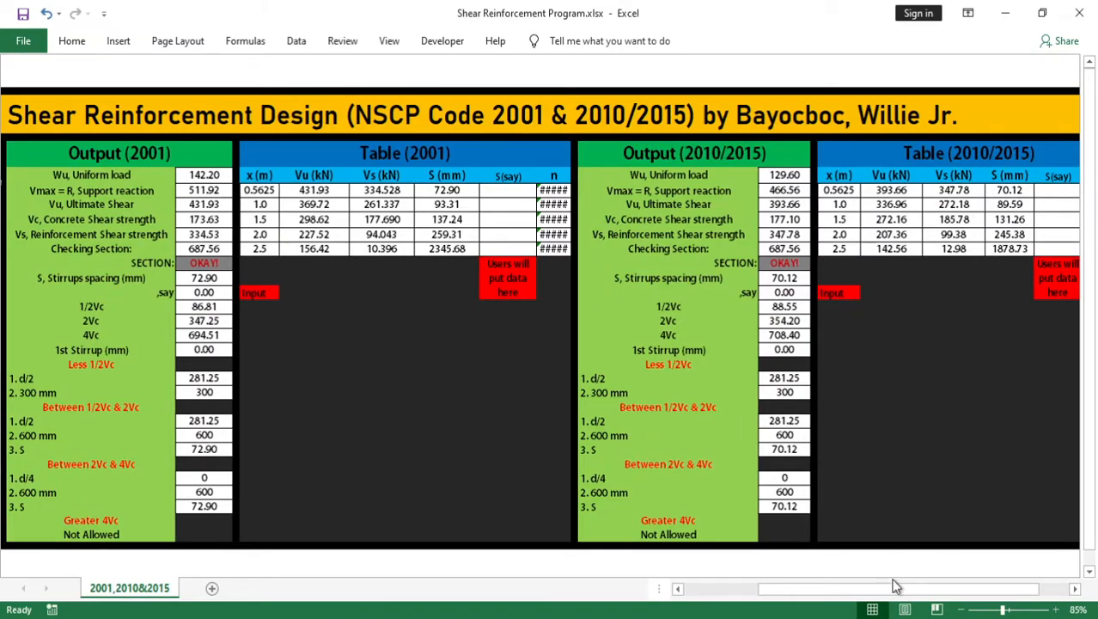
pyautogui.moveTo(894, 590); pyautogui.dragTo(842, 593)
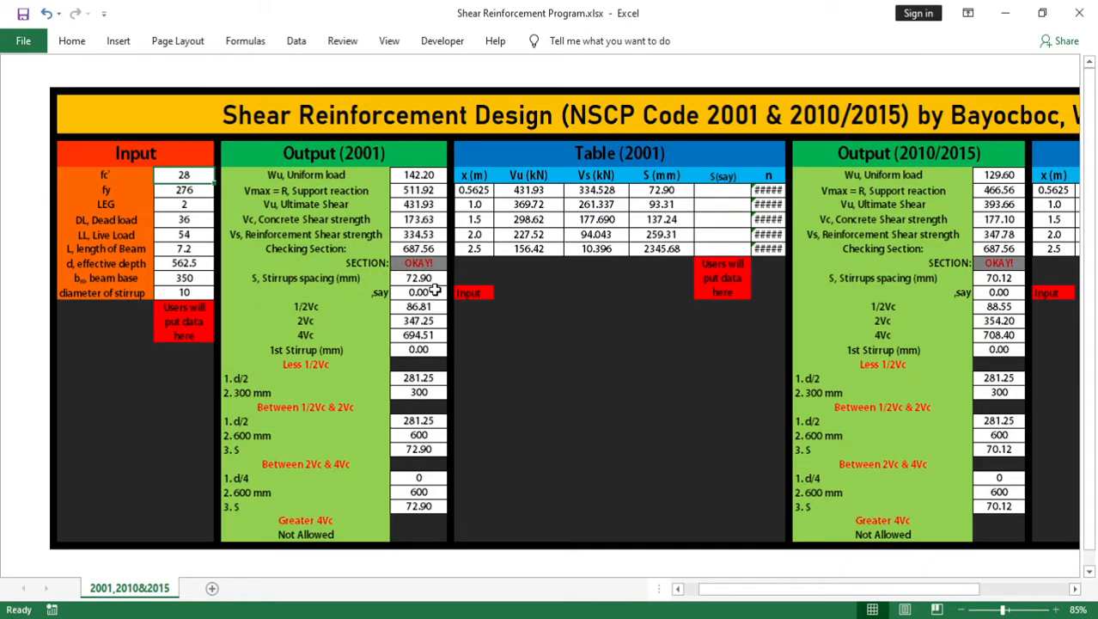
pyautogui.moveTo(772, 589); pyautogui.dragTo(801, 593)
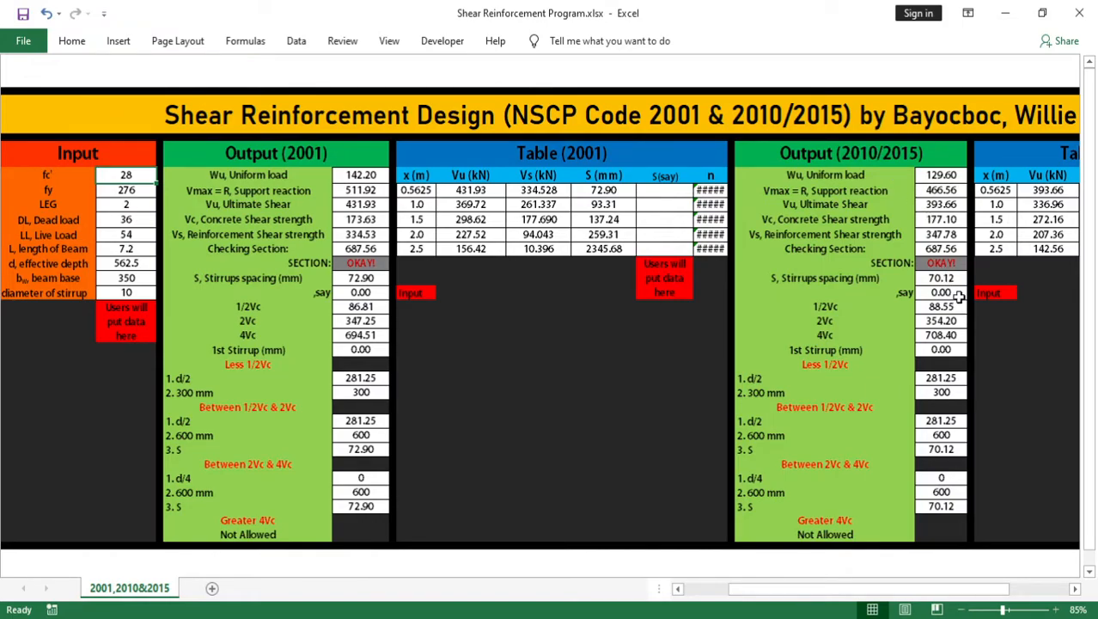
pyautogui.moveTo(963, 599); pyautogui.dragTo(934, 598)
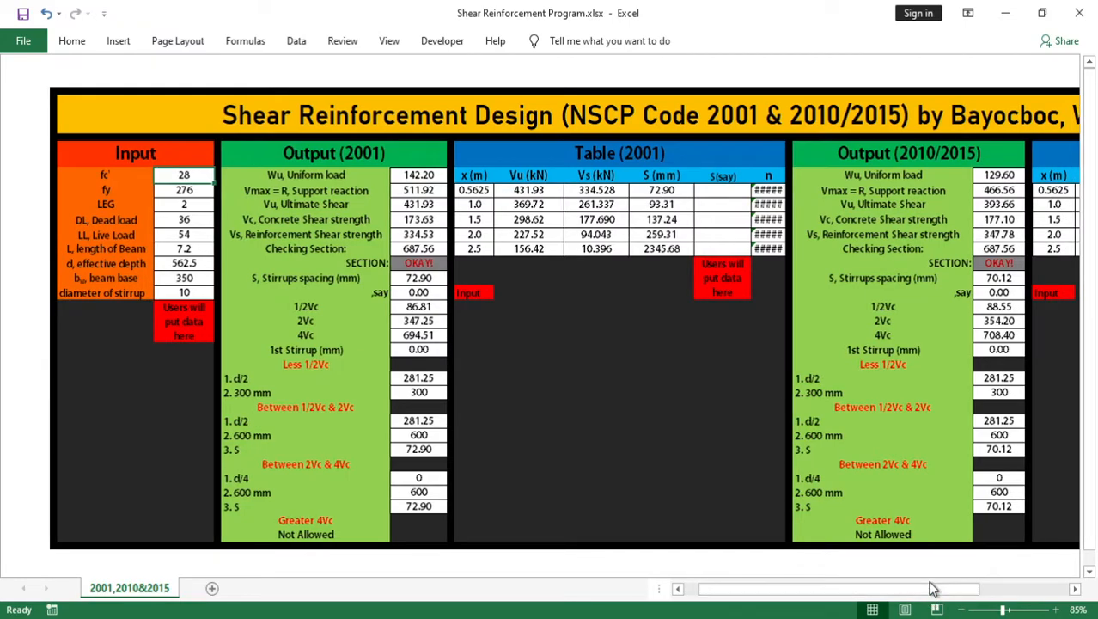
pyautogui.click(434, 293)
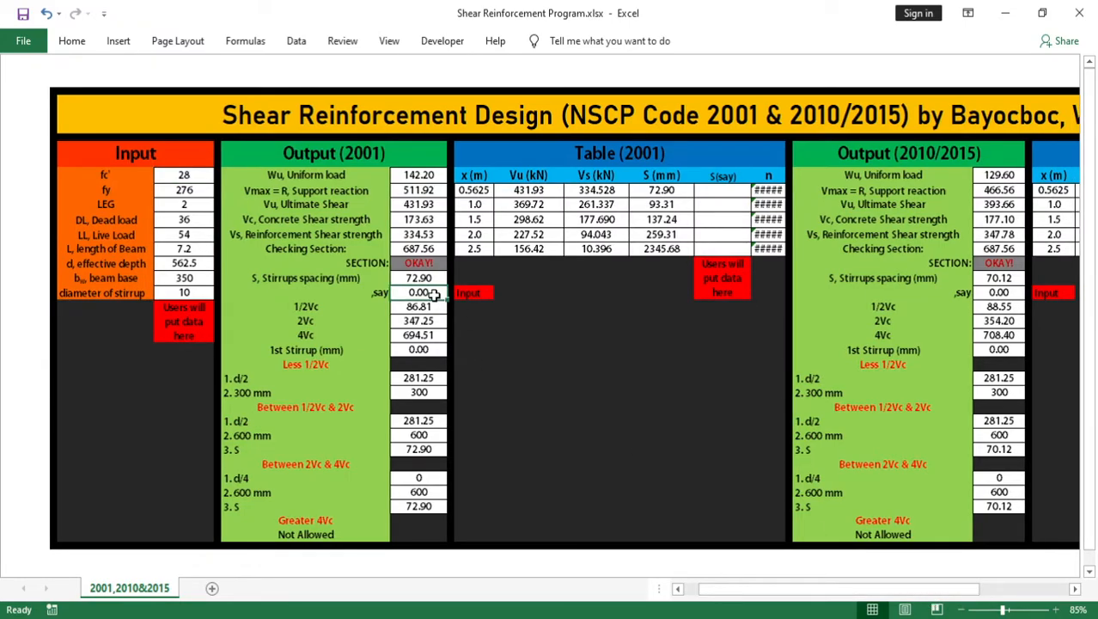
pyautogui.write('70')
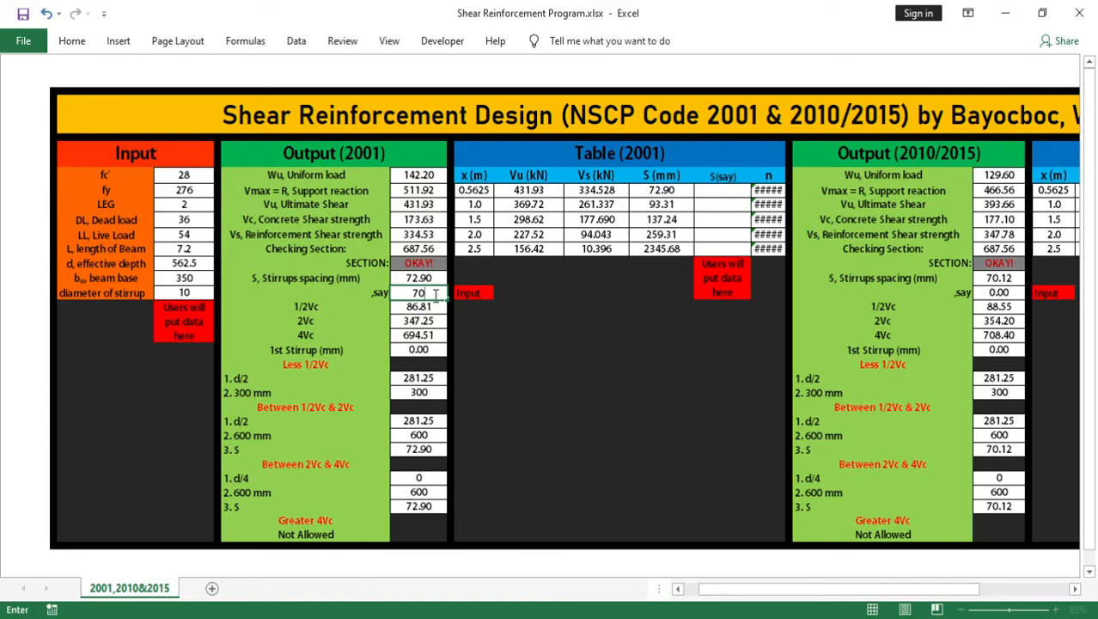
pyautogui.press('Return')
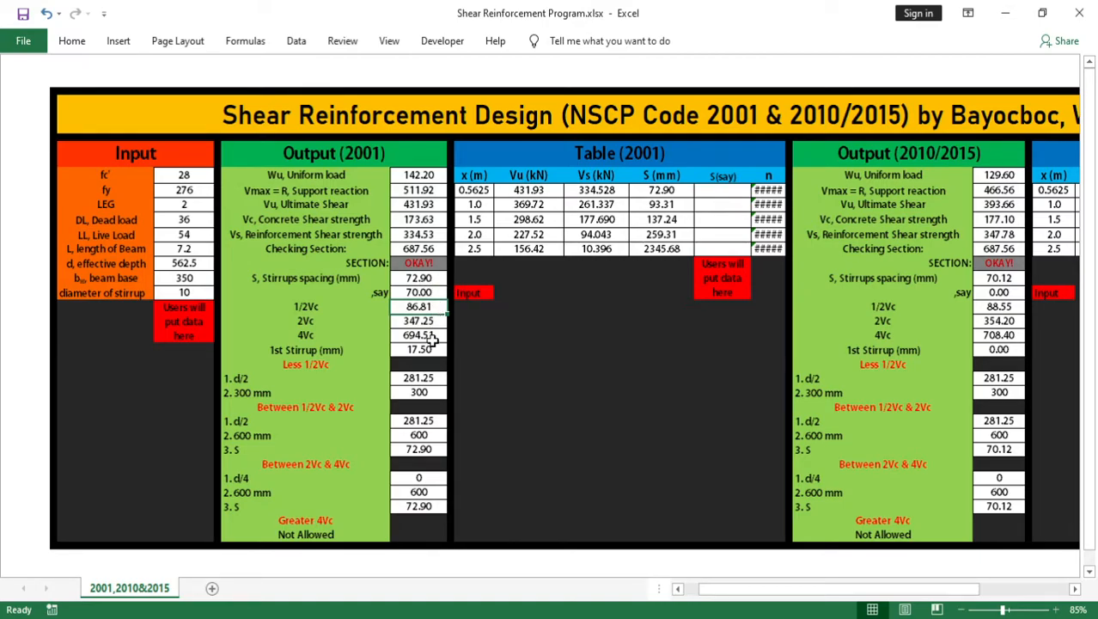
pyautogui.scroll(-1, 428, 388)
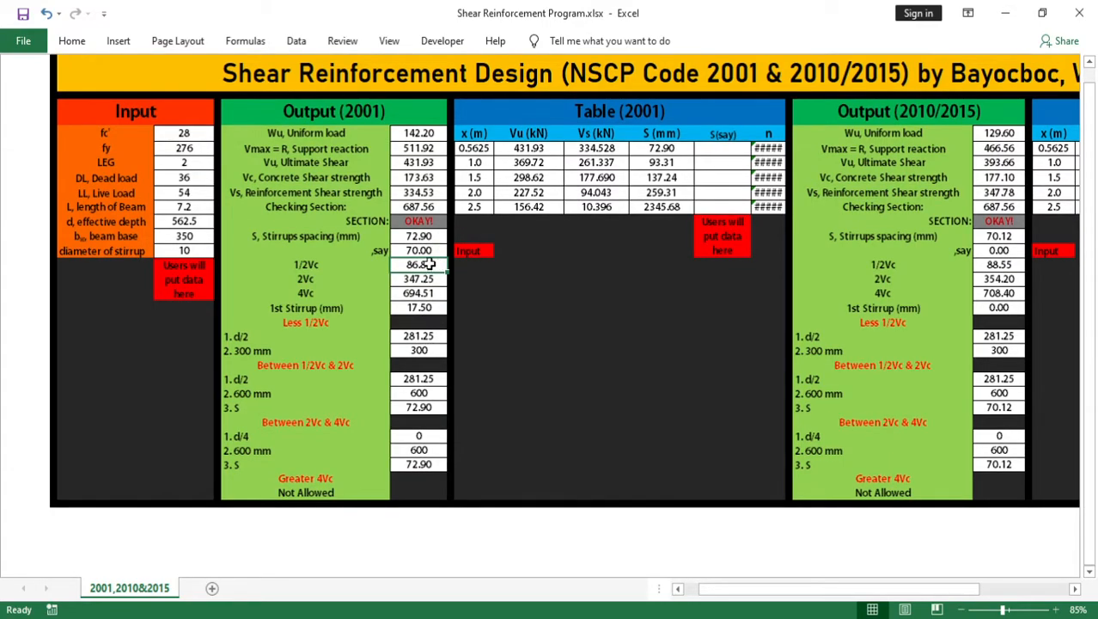
pyautogui.scroll(1, 421, 266)
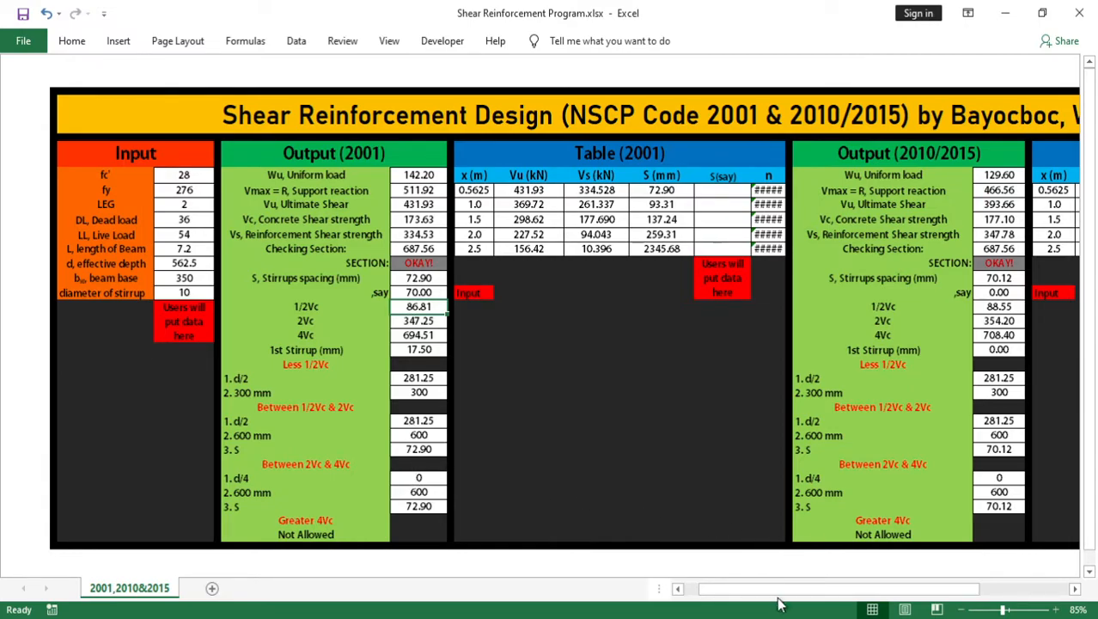
# Set the rounded stirrup spacing in the ",say" cell of Output (2010/2015) to 50.
pyautogui.moveTo(795, 593); pyautogui.dragTo(840, 591)
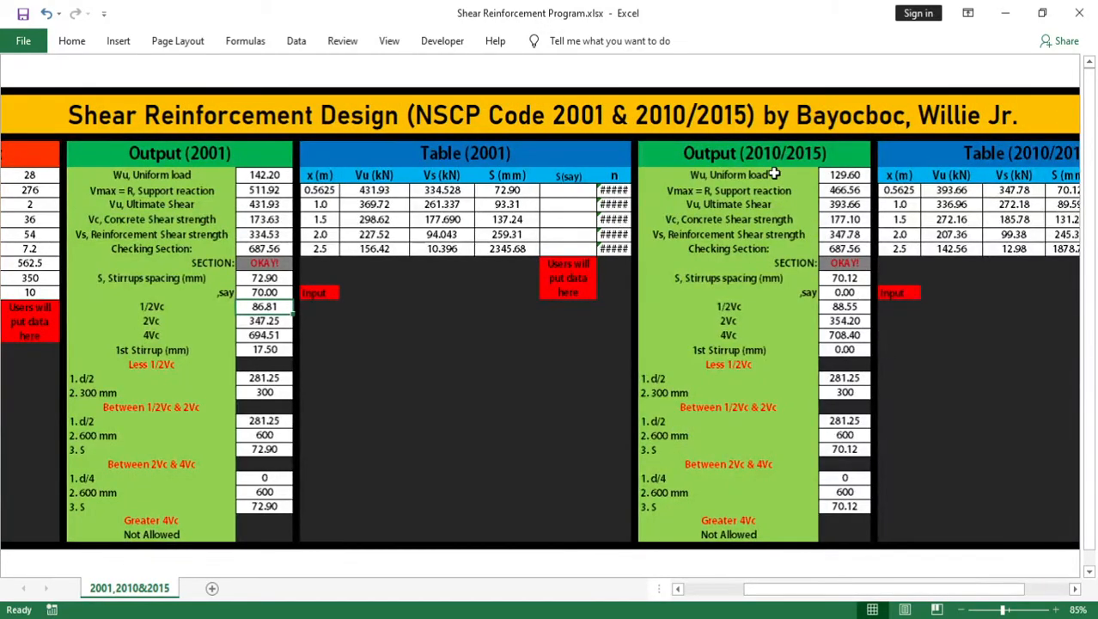
pyautogui.click(848, 293)
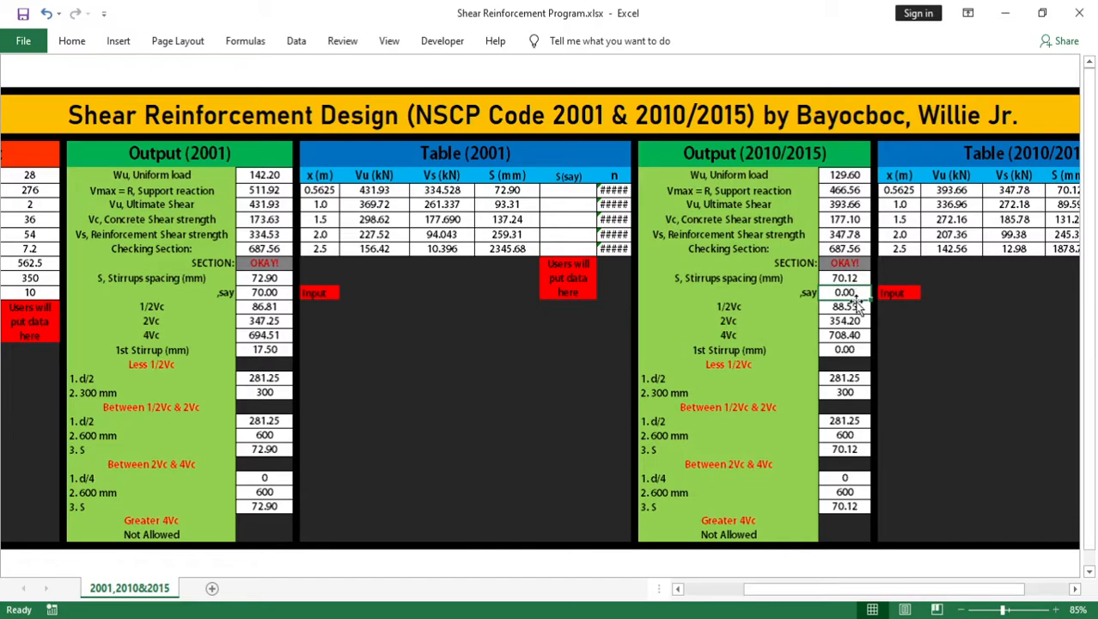
pyautogui.moveTo(871, 590); pyautogui.dragTo(912, 589)
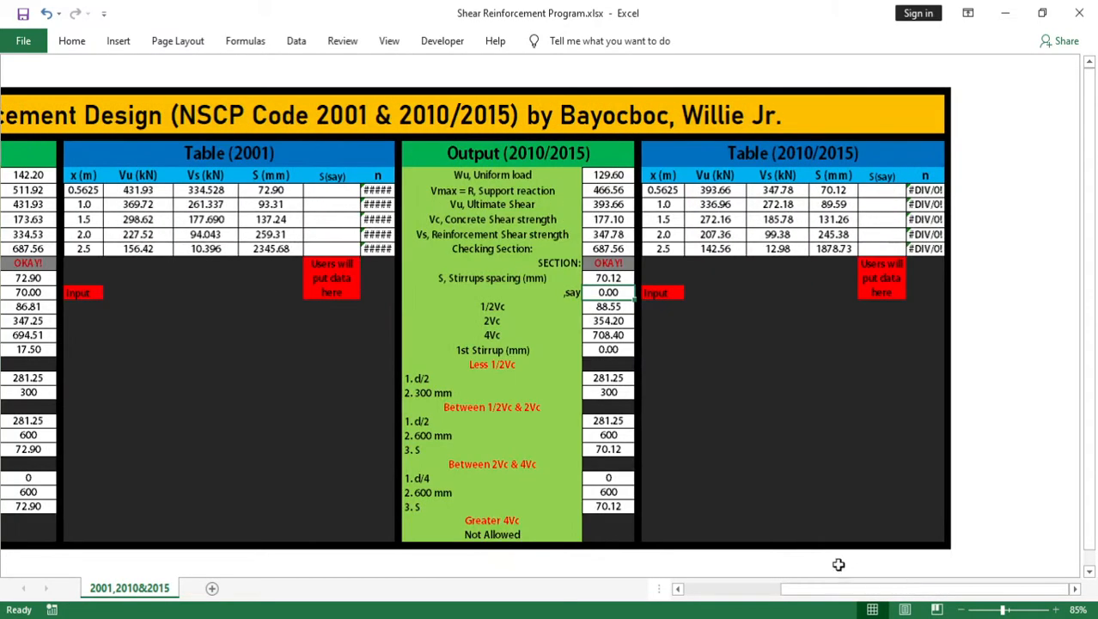
pyautogui.moveTo(806, 591); pyautogui.dragTo(795, 592)
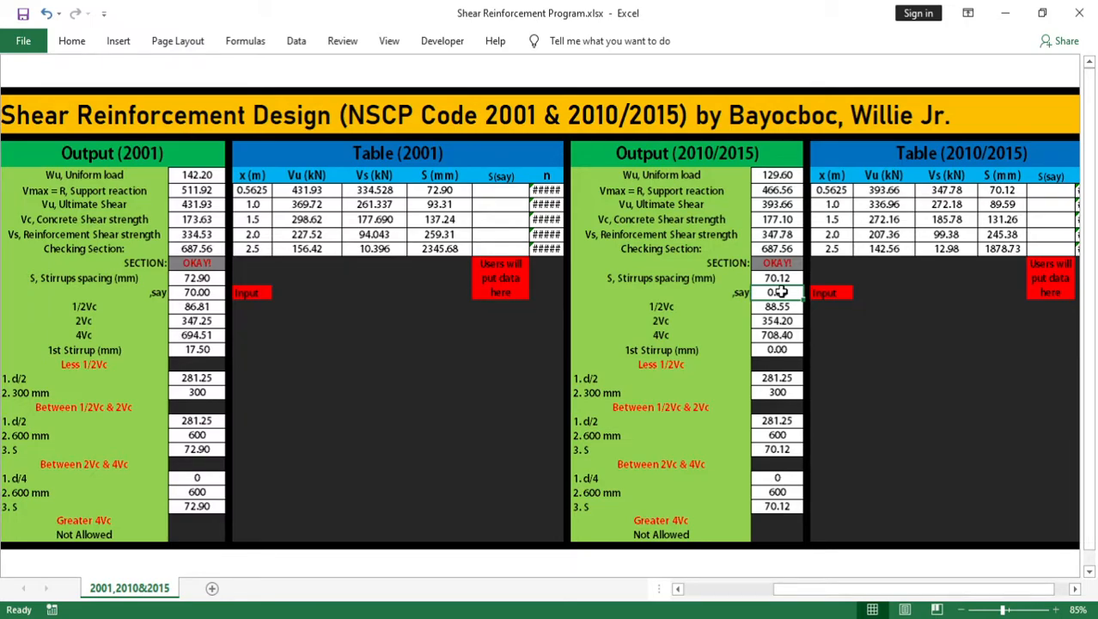
pyautogui.write('5')
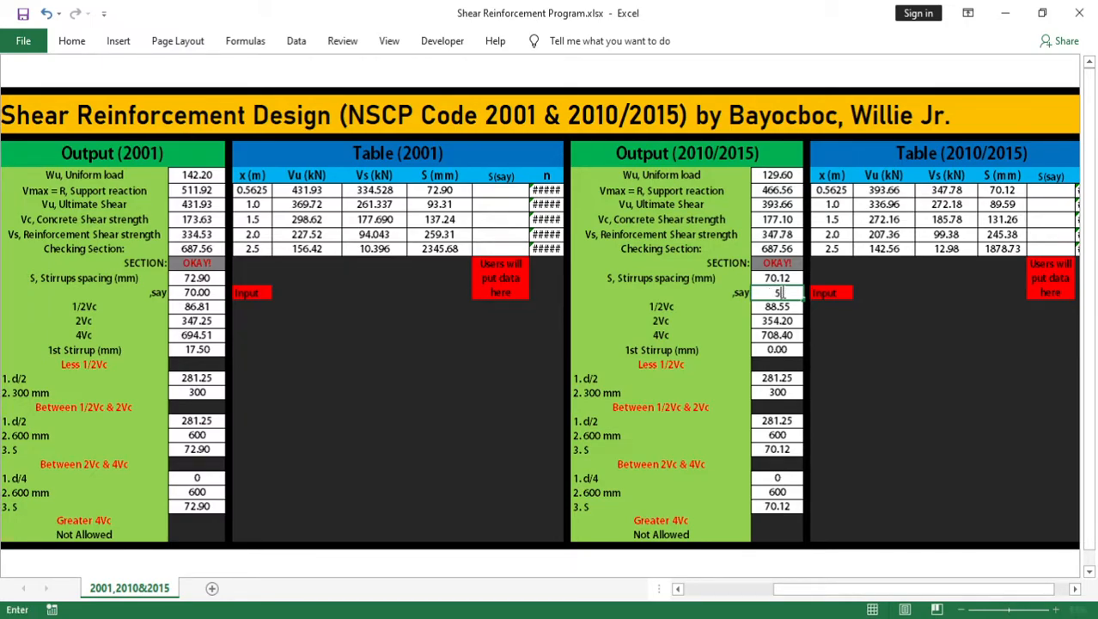
pyautogui.write('0')
pyautogui.press('Return')
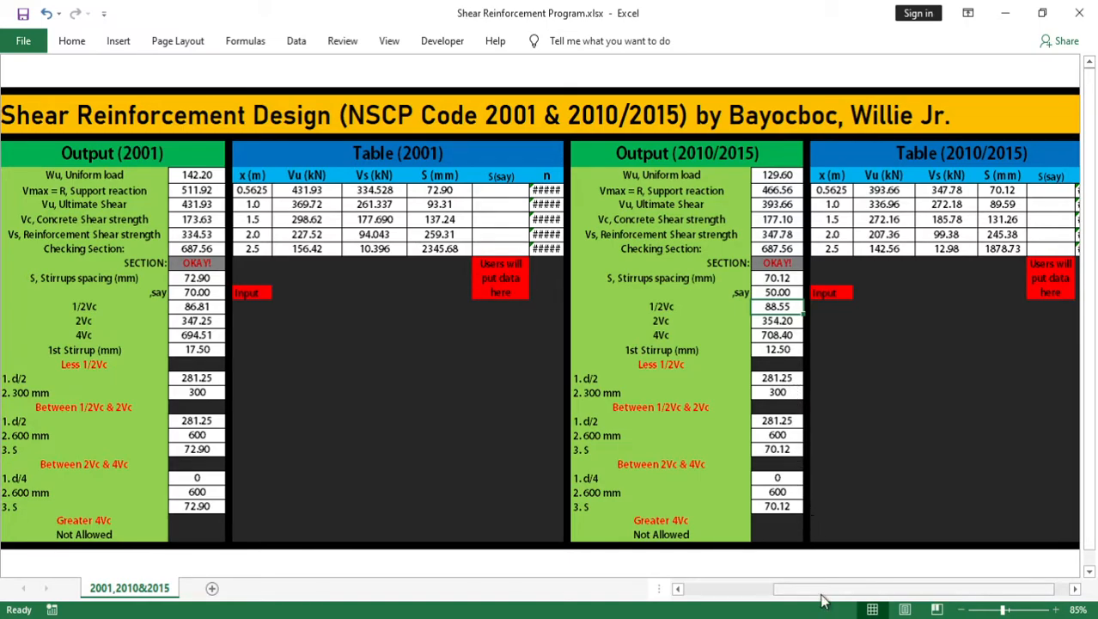
# Enter S(say) spacings of 70 at x = 0.5625 and 75 at x = 1.0 in Table (2001).
pyautogui.moveTo(825, 591); pyautogui.dragTo(789, 599)
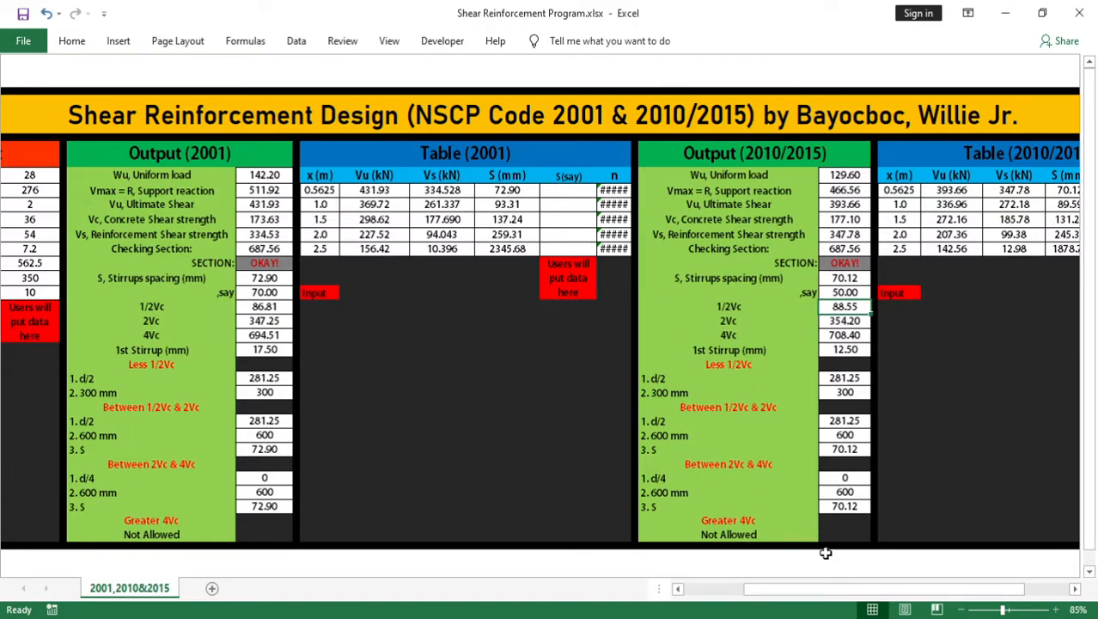
pyautogui.moveTo(820, 593); pyautogui.dragTo(808, 593)
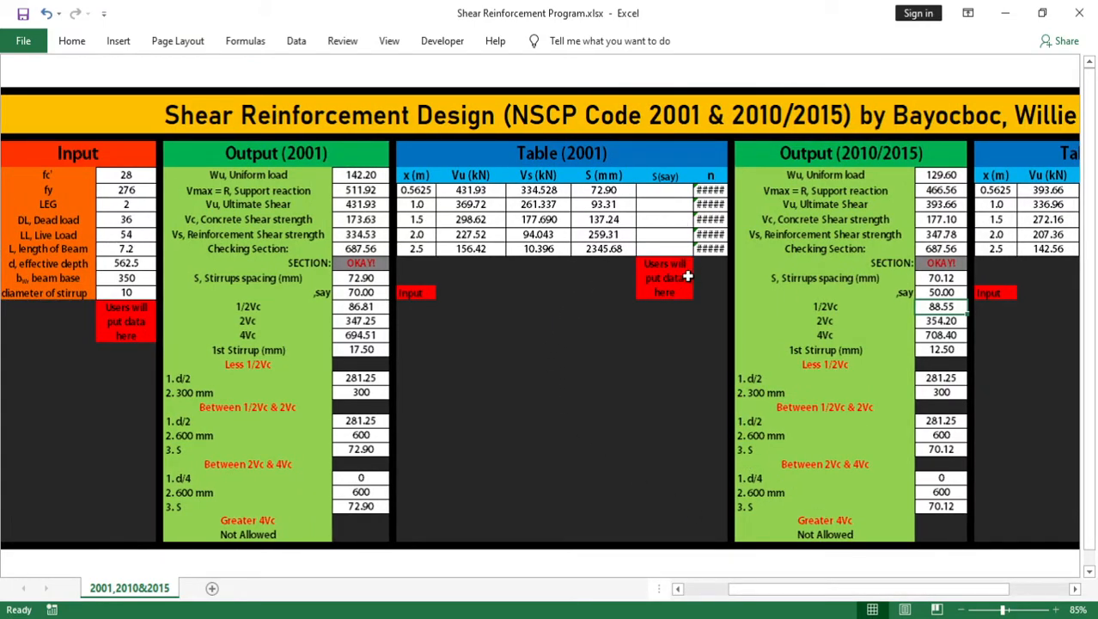
pyautogui.click(661, 189)
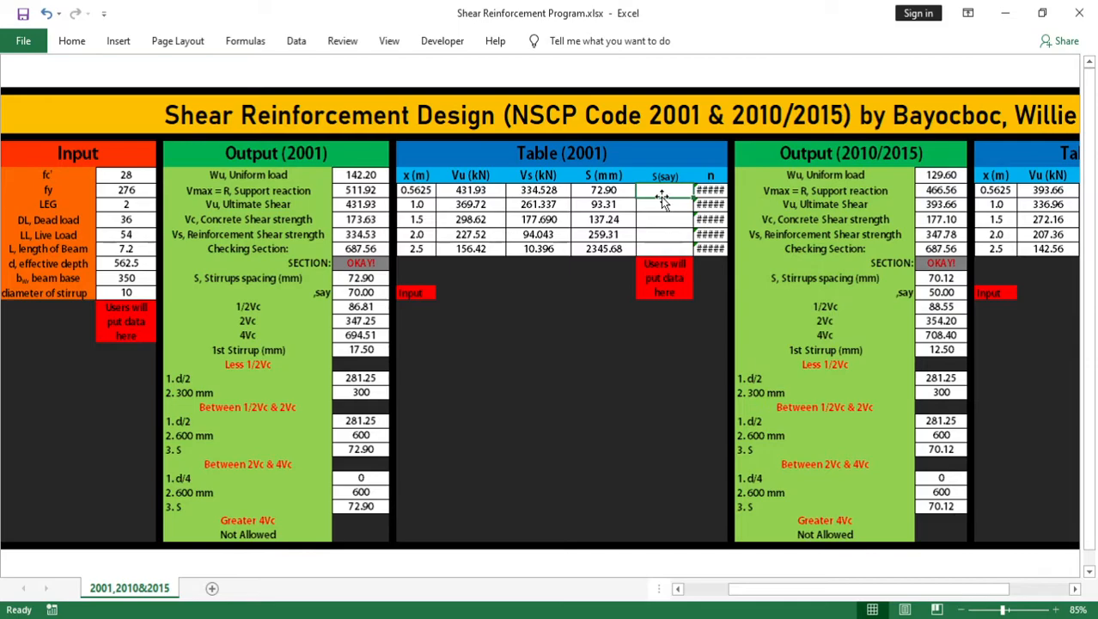
pyautogui.write('70')
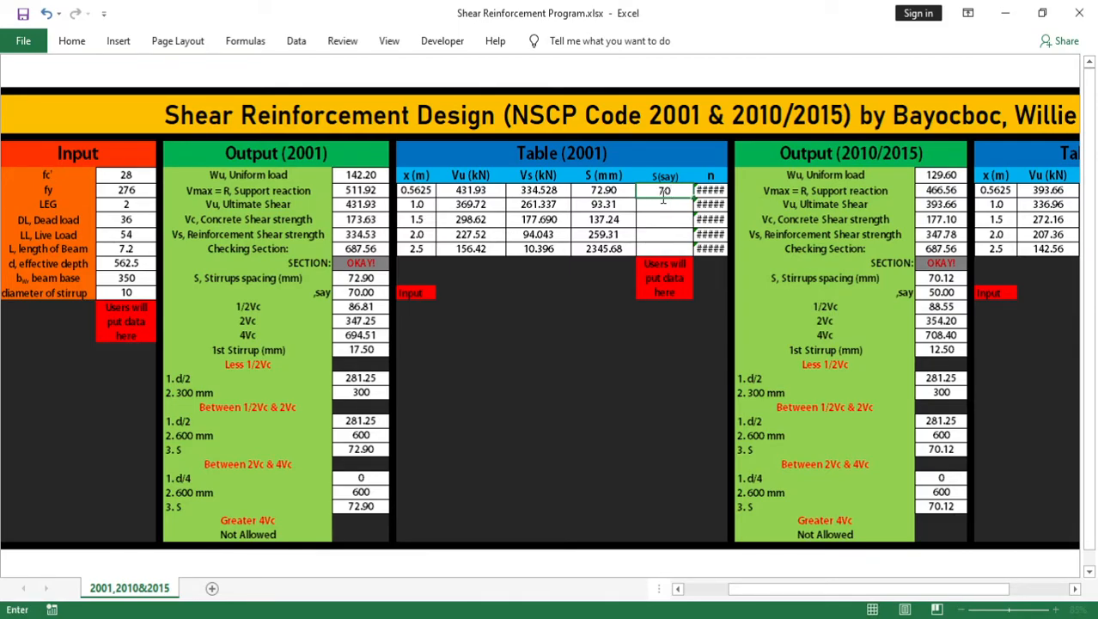
pyautogui.press('Return')
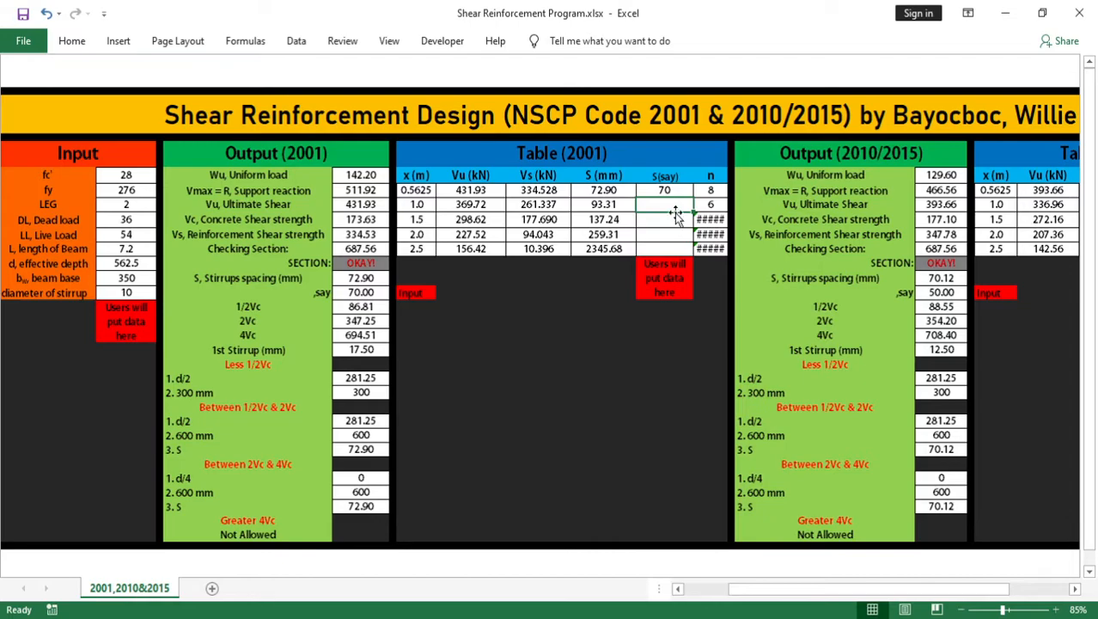
pyautogui.write('75')
pyautogui.press('Return')
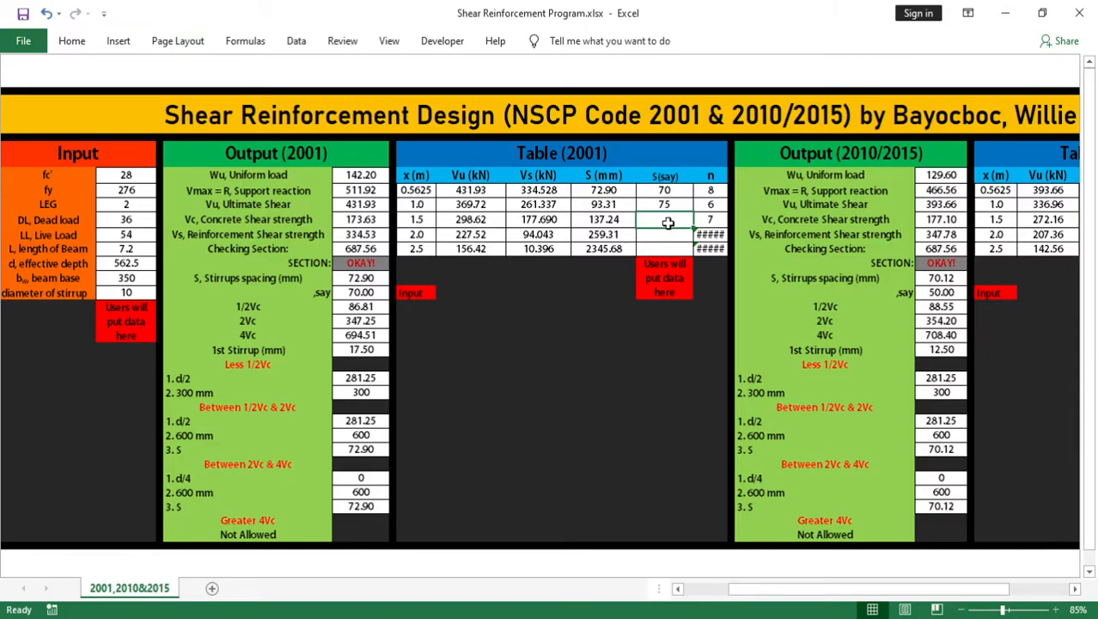
# Fill the remaining S(say) cells of Table (2001) with 125, 250 and 2325 for x = 1.5, 2.0 and 2.5.
pyautogui.write('125')
pyautogui.press('Return')
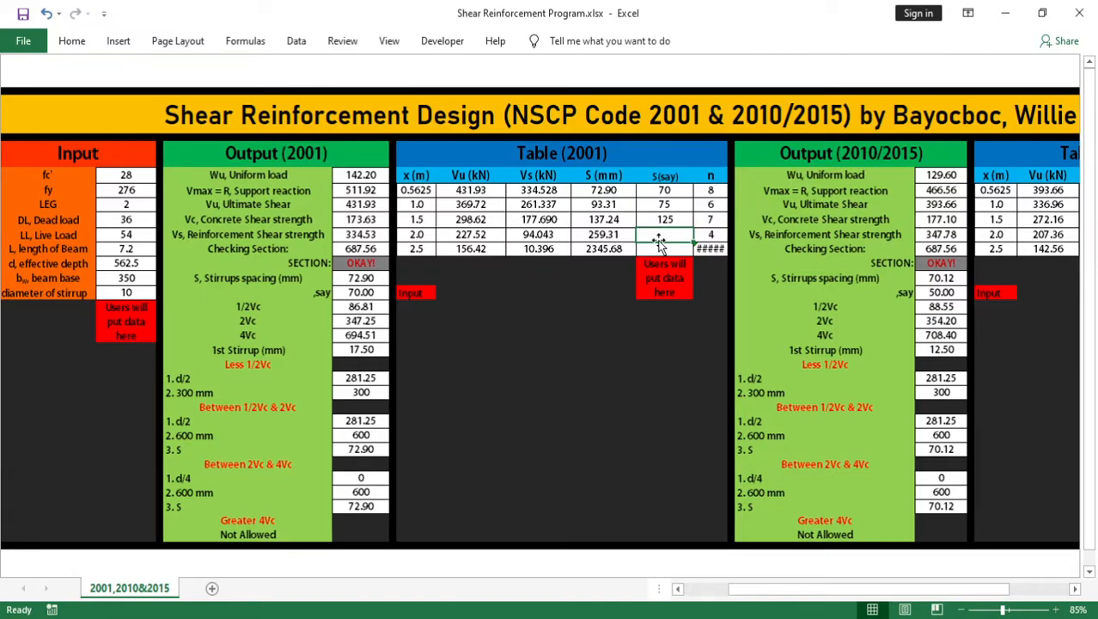
pyautogui.write('350')
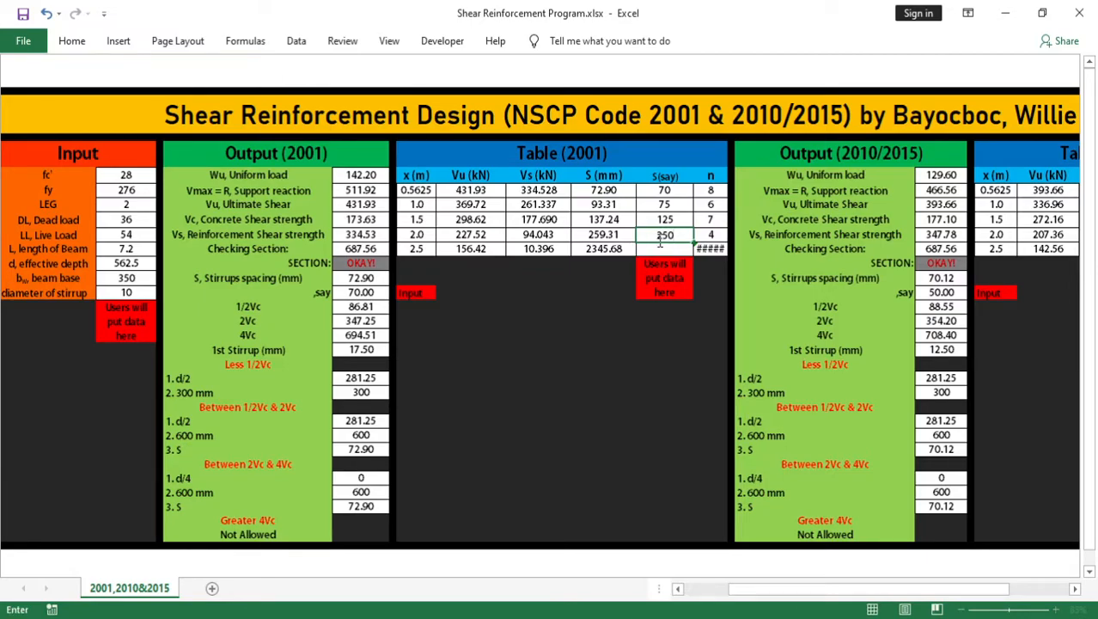
pyautogui.press('Return')
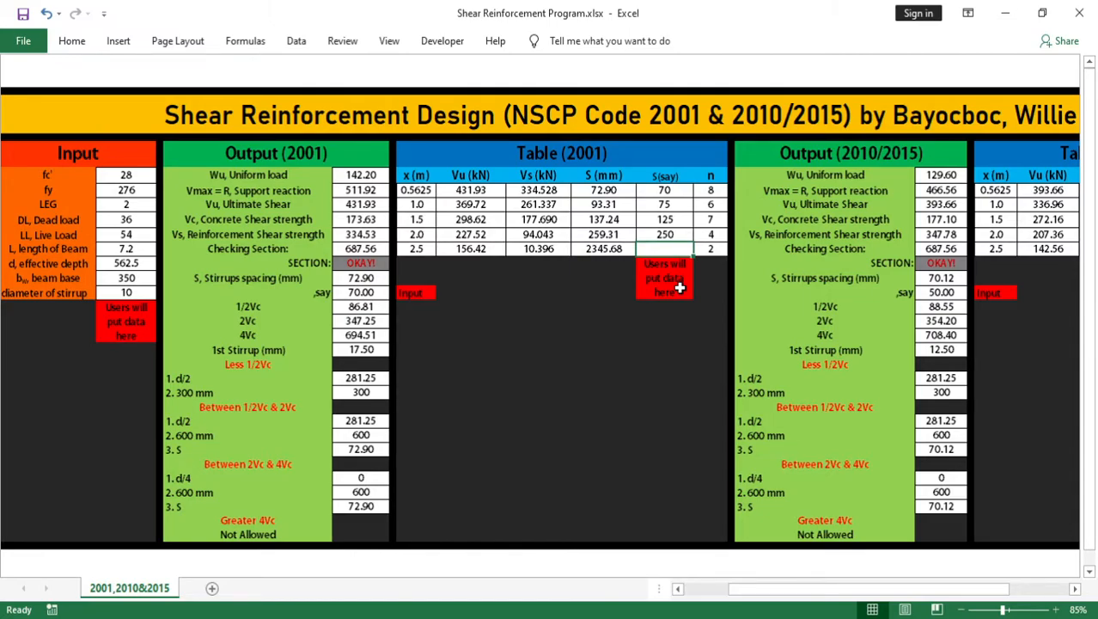
pyautogui.write('2325')
pyautogui.press('Return')
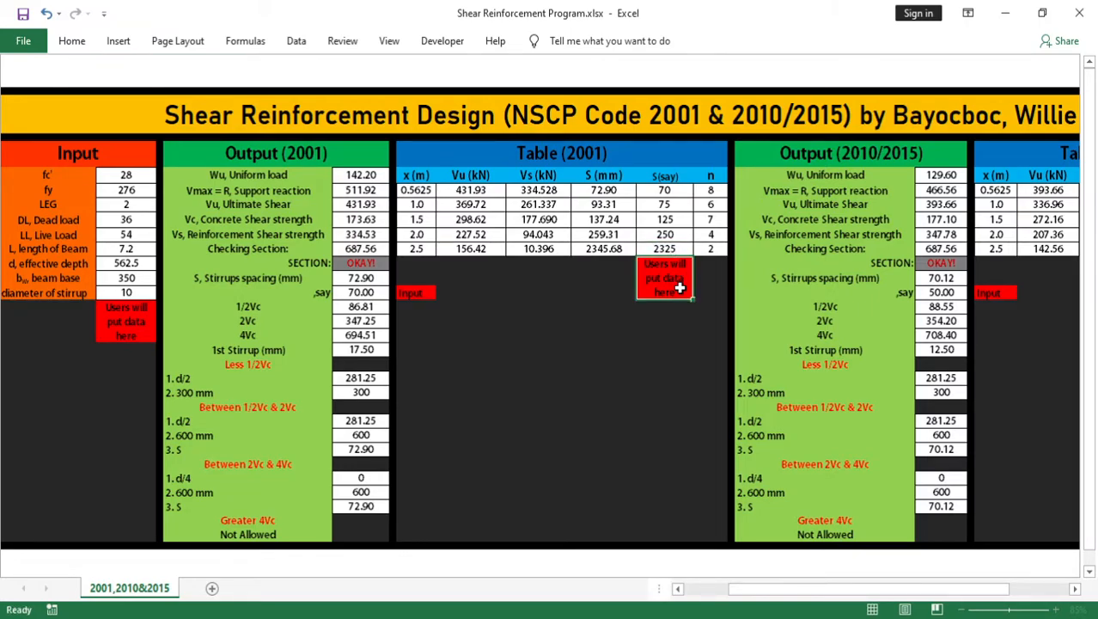
pyautogui.click(709, 190)
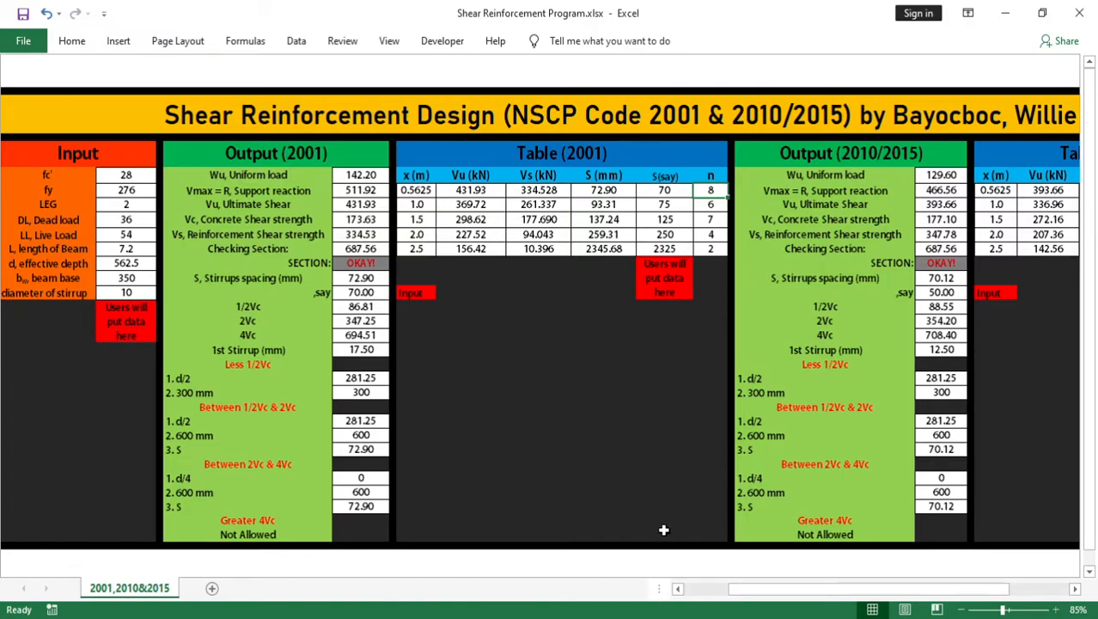
# Enter S(say) spacings of 50, 75 and 125 for x = 0.5625, 1.0 and 1.5 in Table (2010/2015).
pyautogui.moveTo(757, 595); pyautogui.dragTo(821, 591)
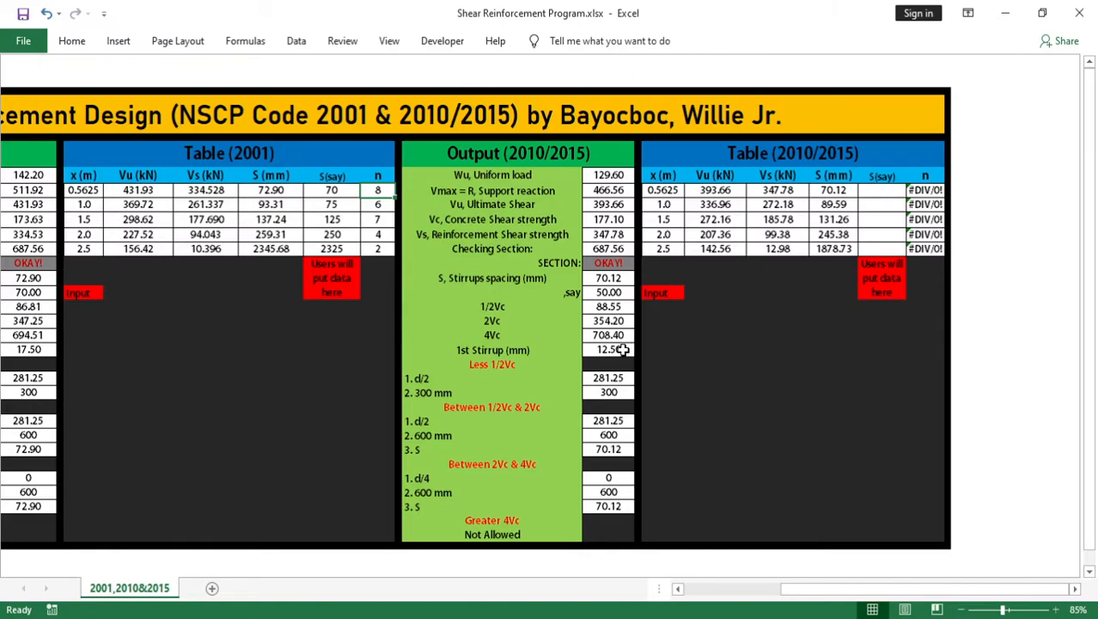
pyautogui.click(875, 190)
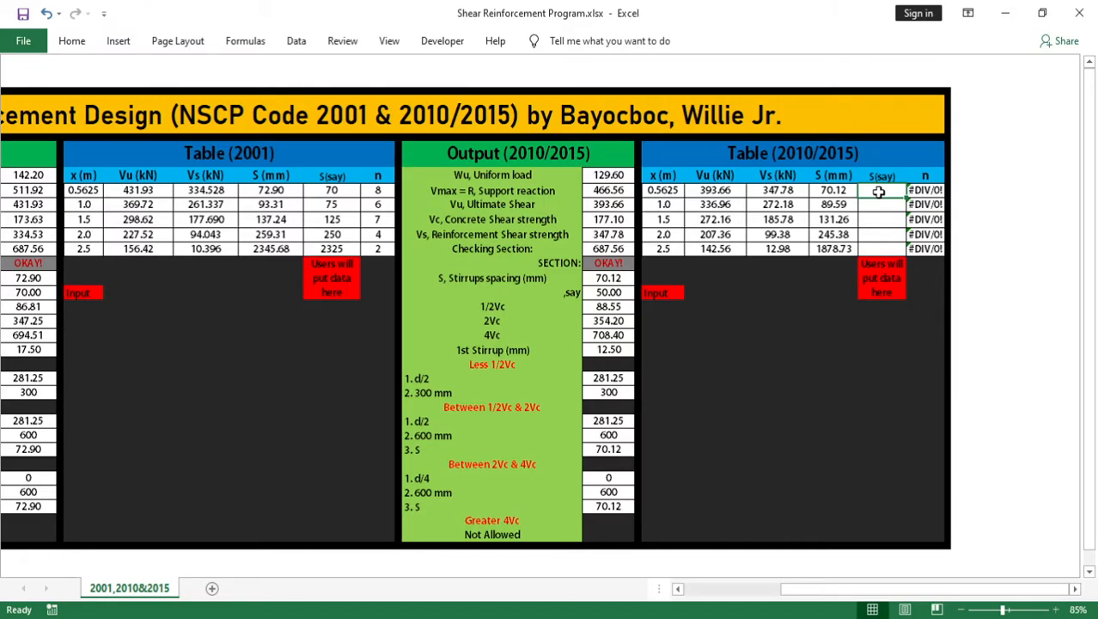
pyautogui.write('50')
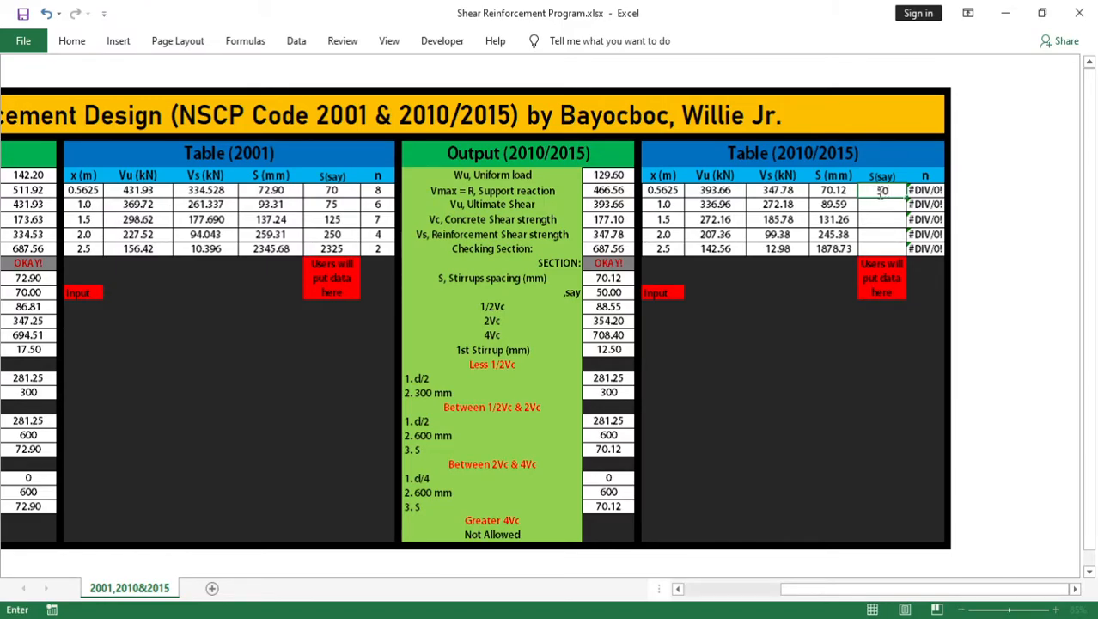
pyautogui.press('Return')
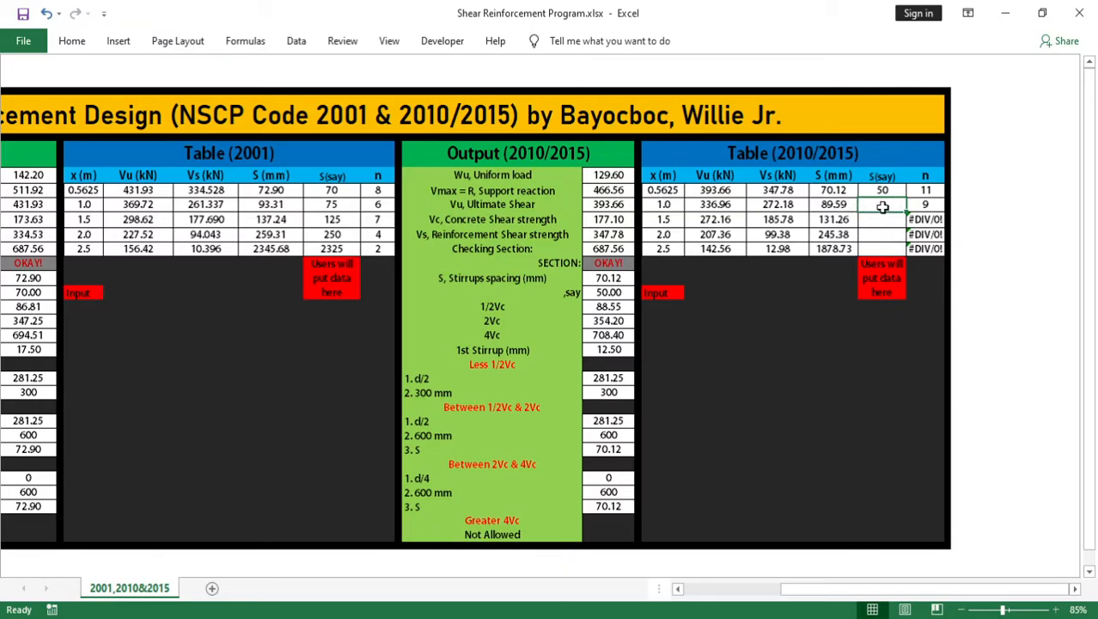
pyautogui.write('75')
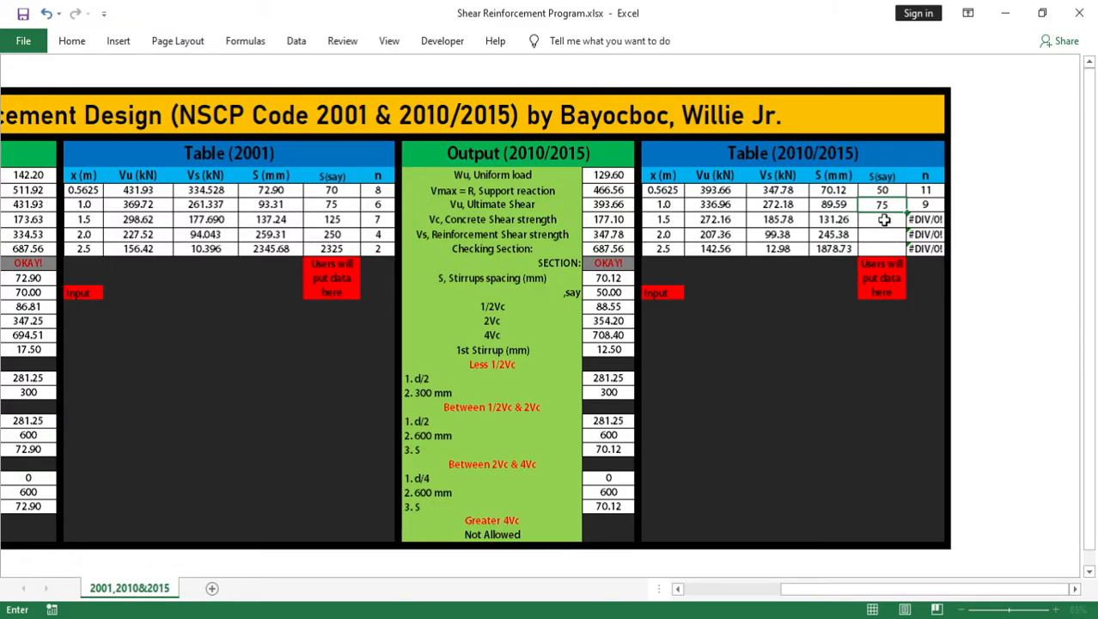
pyautogui.click(882, 221)
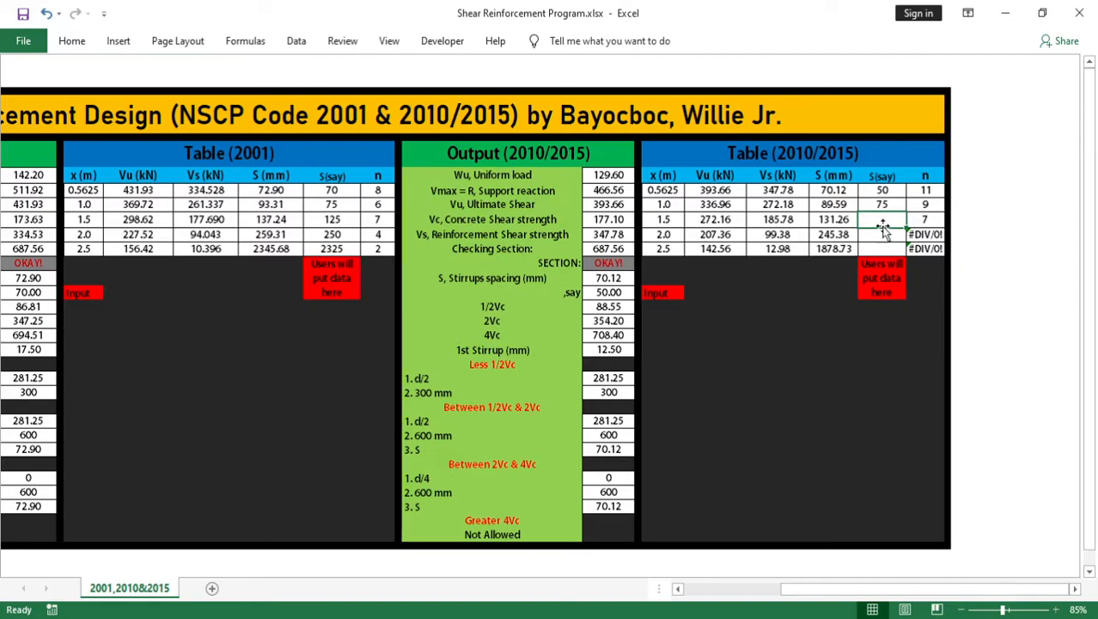
pyautogui.write('125')
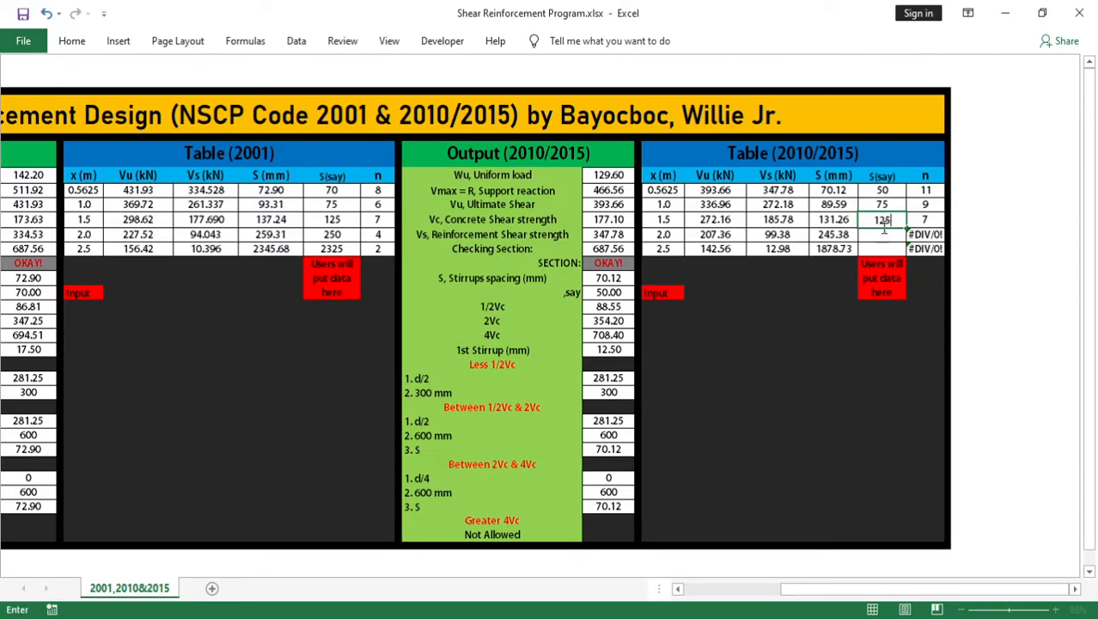
pyautogui.press('Return')
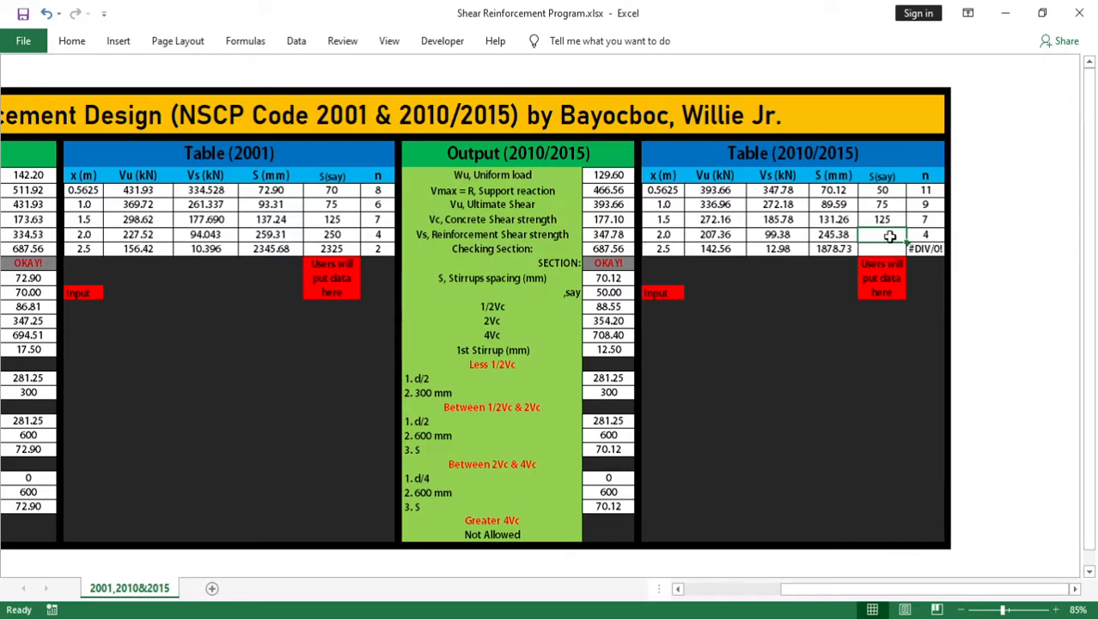
# Complete the S(say) column of Table (2010/2015) with 225 at x = 2.0 and 1875 at x = 2.5.
pyautogui.write('22')
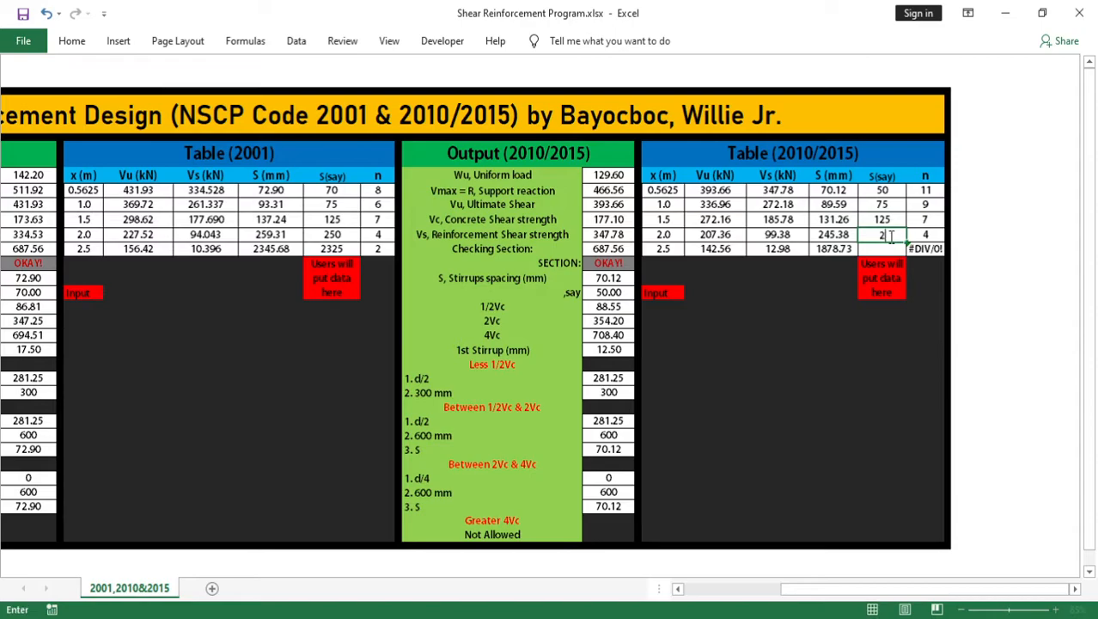
pyautogui.write('5')
pyautogui.press('Return')
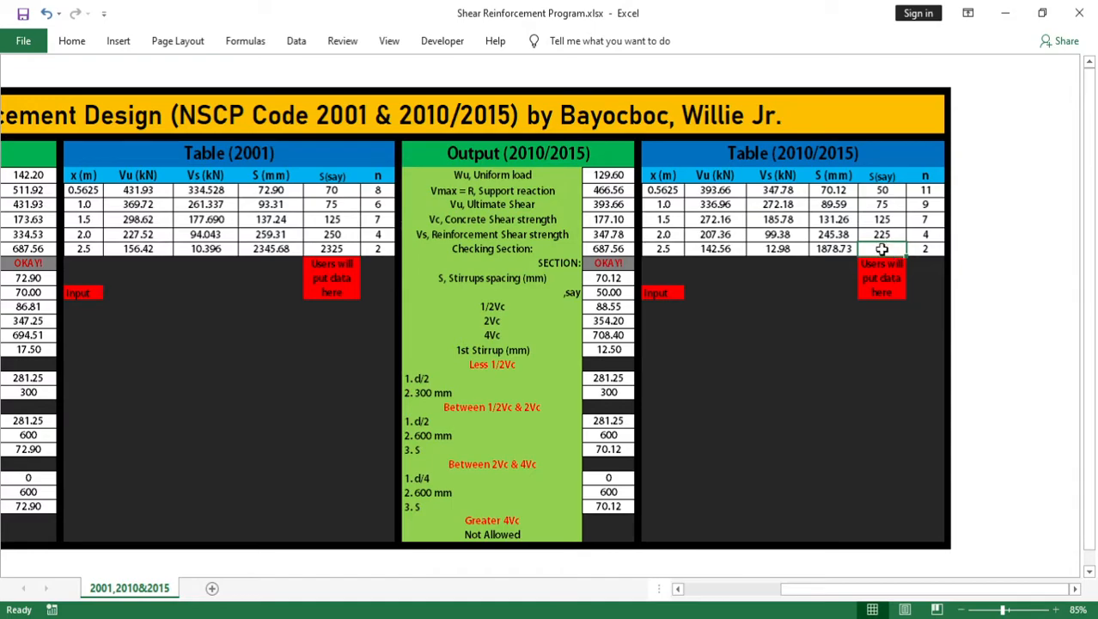
pyautogui.write('1875')
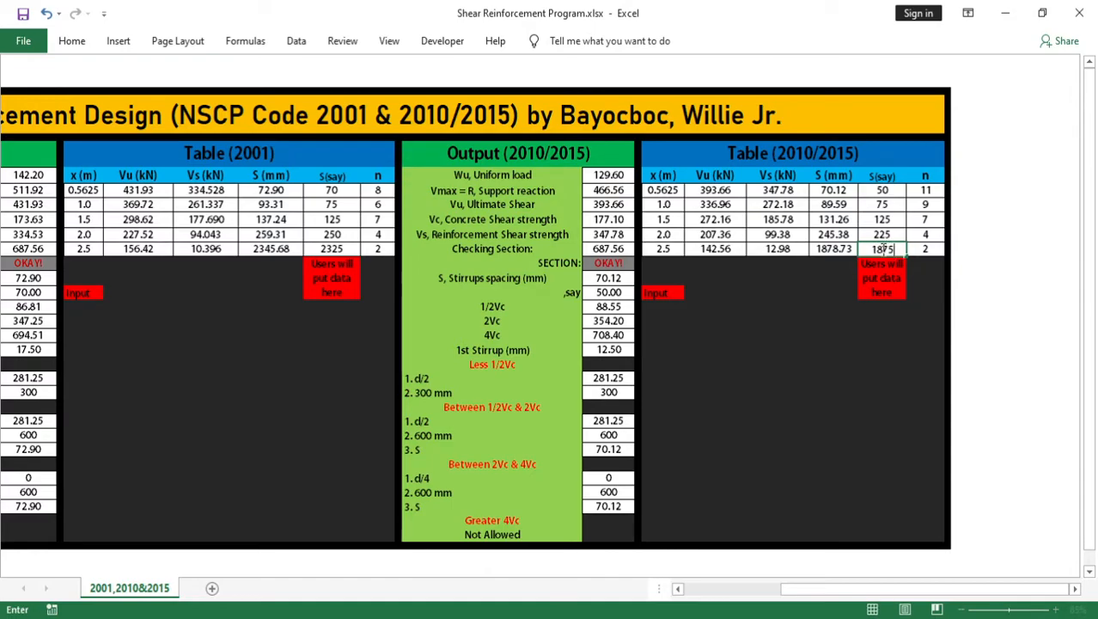
pyautogui.press('Return')
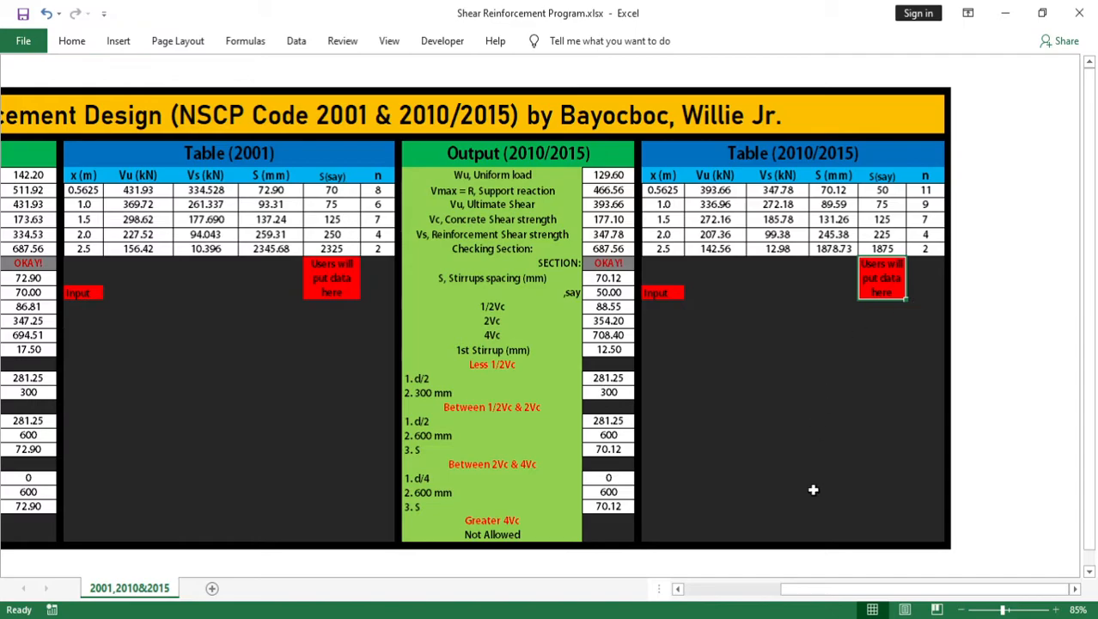
pyautogui.moveTo(866, 592); pyautogui.dragTo(868, 592)
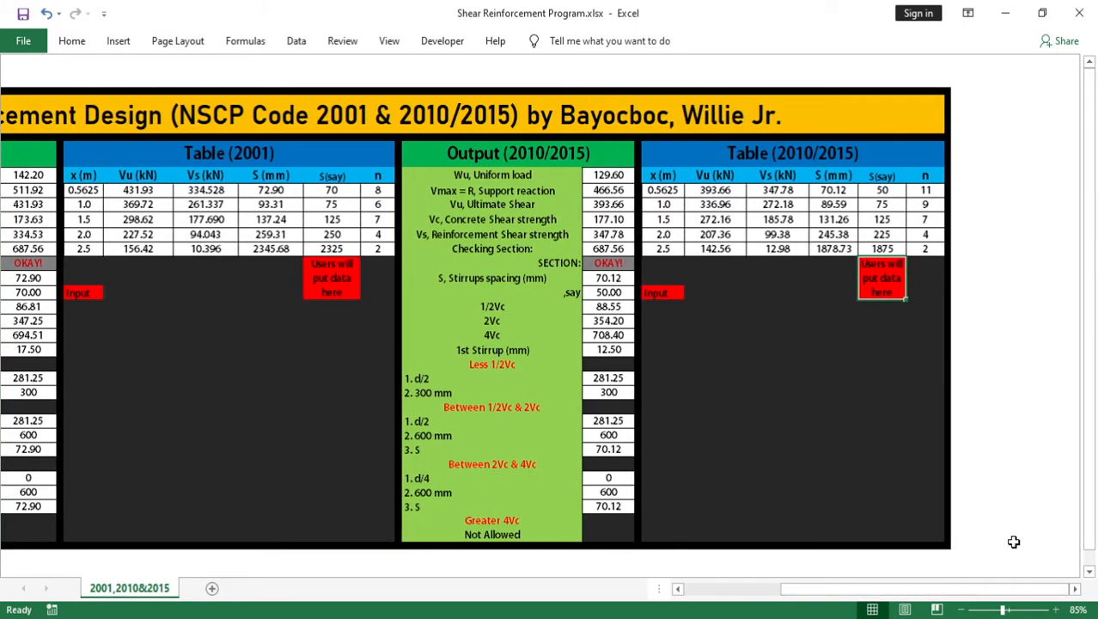